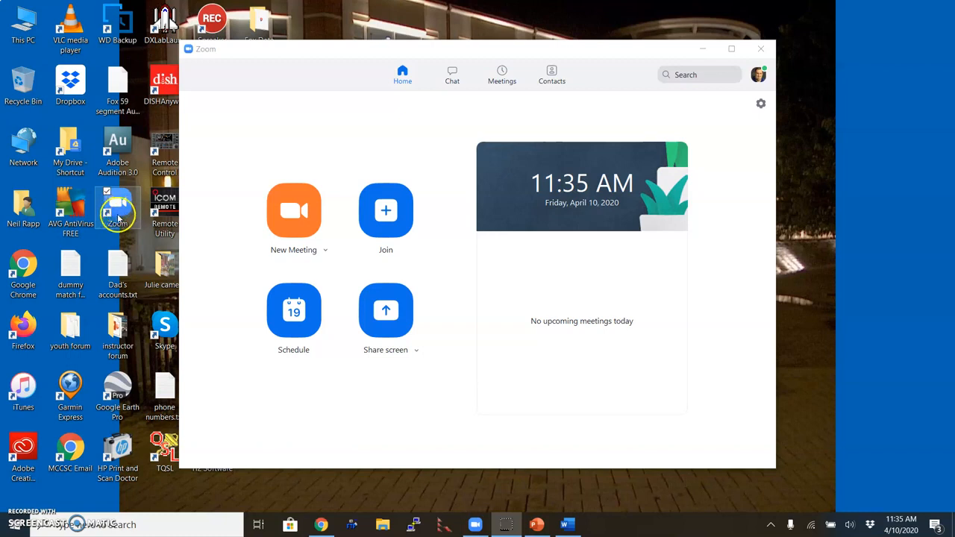
Step: Start an instant Zoom meeting with New Meeting from the home screen
{"action": "left_click", "coordinate": [309, 231]}
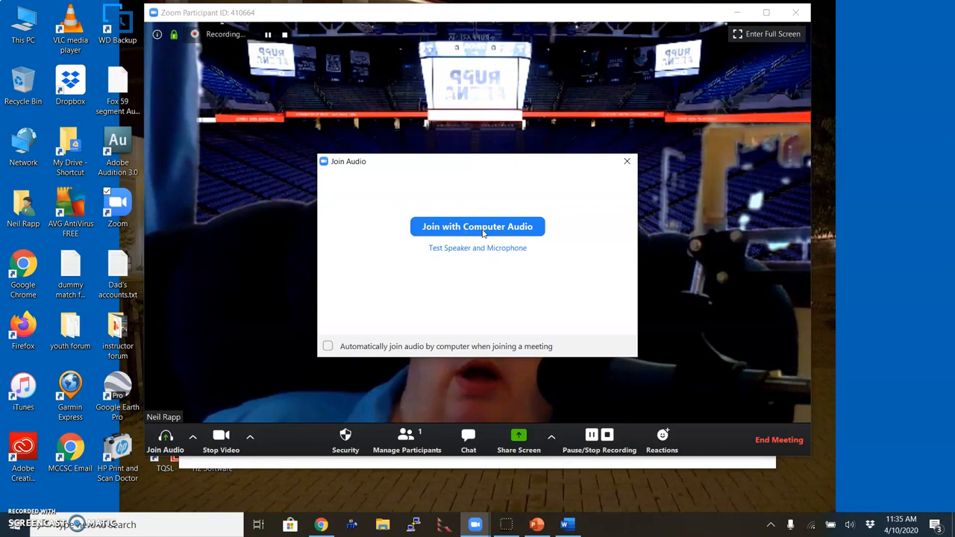
Step: Join with computer audio, pause the recording, and turn the webcam off and back on
{"action": "left_click", "coordinate": [483, 231]}
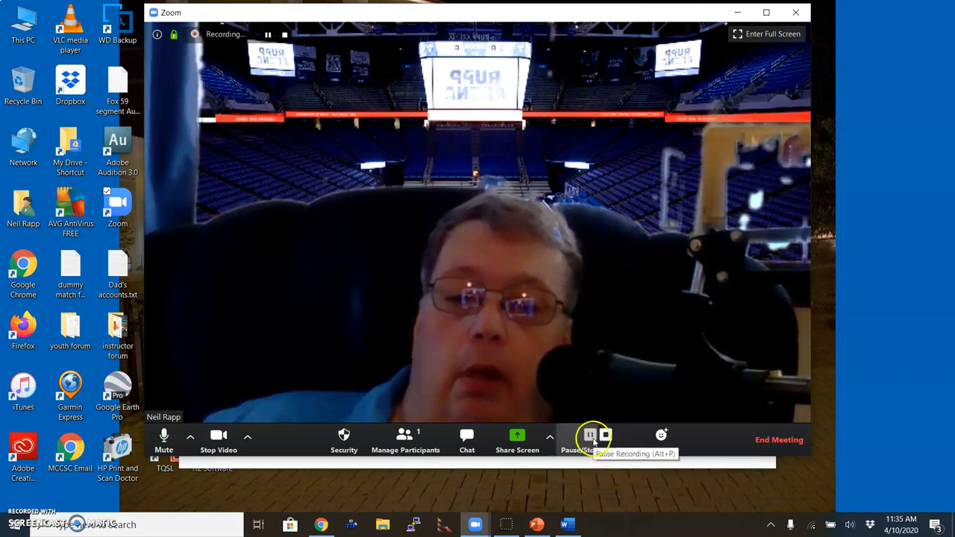
{"action": "left_click", "coordinate": [605, 436]}
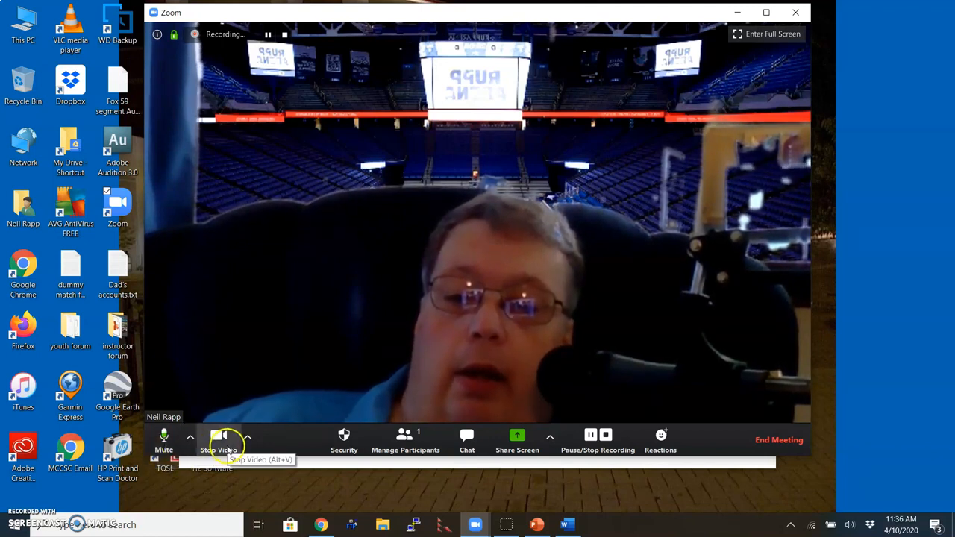
{"action": "left_click", "coordinate": [222, 448]}
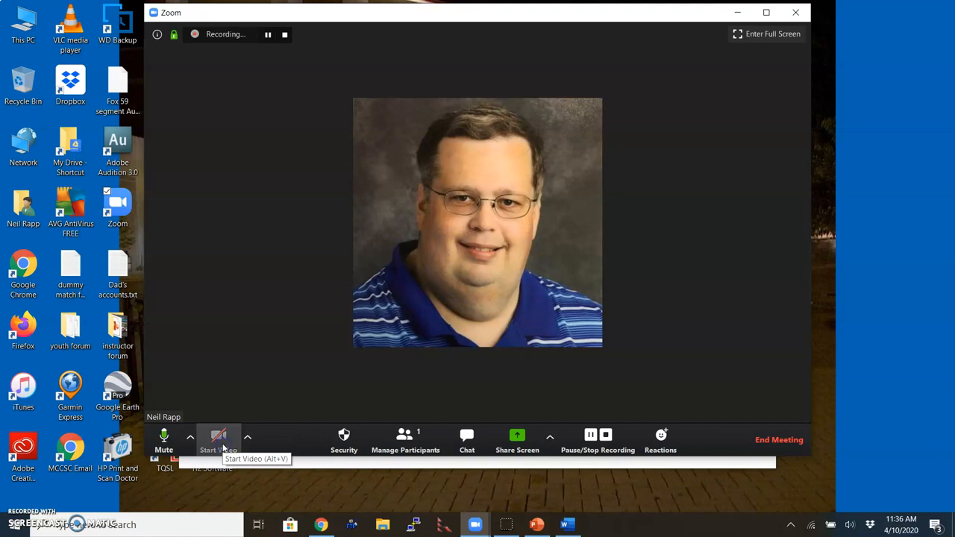
{"action": "left_click", "coordinate": [222, 448]}
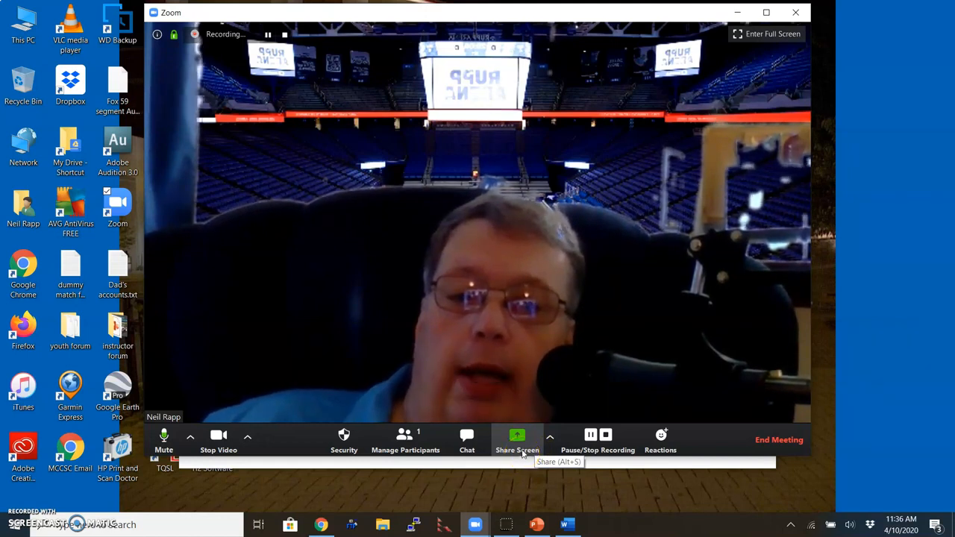
Step: Share the whole screen and bring the AP Ch 12 Kinetics presentation to the front
{"action": "left_click", "coordinate": [521, 443]}
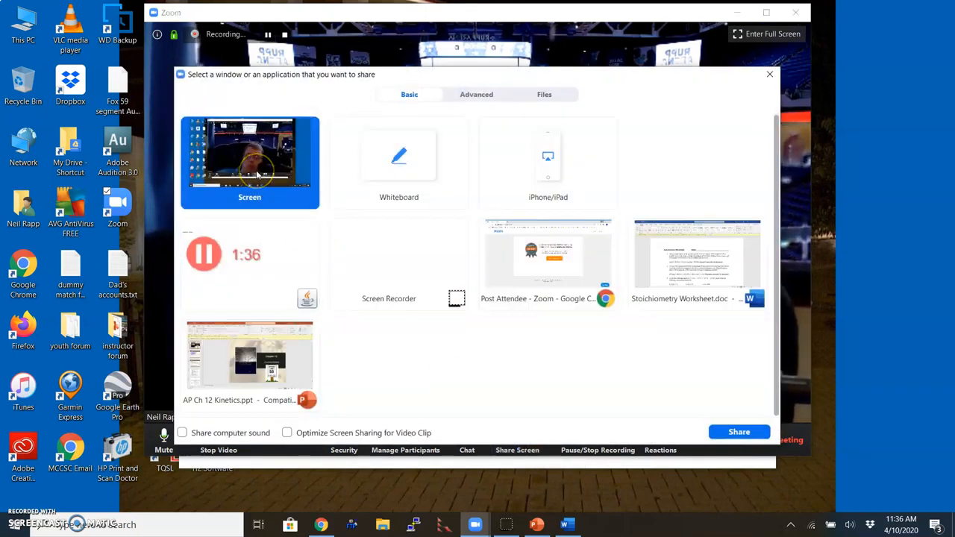
{"action": "left_click", "coordinate": [738, 433]}
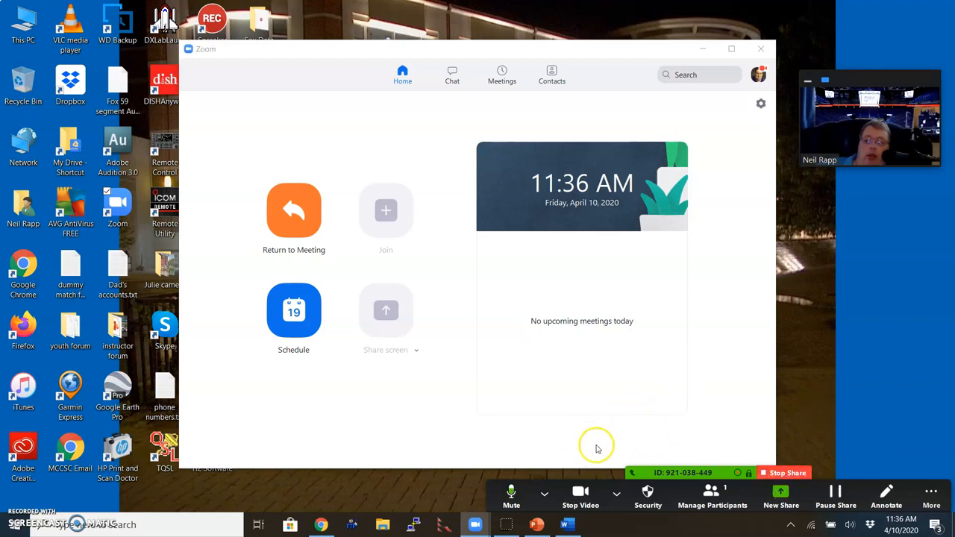
{"action": "left_click", "coordinate": [532, 526]}
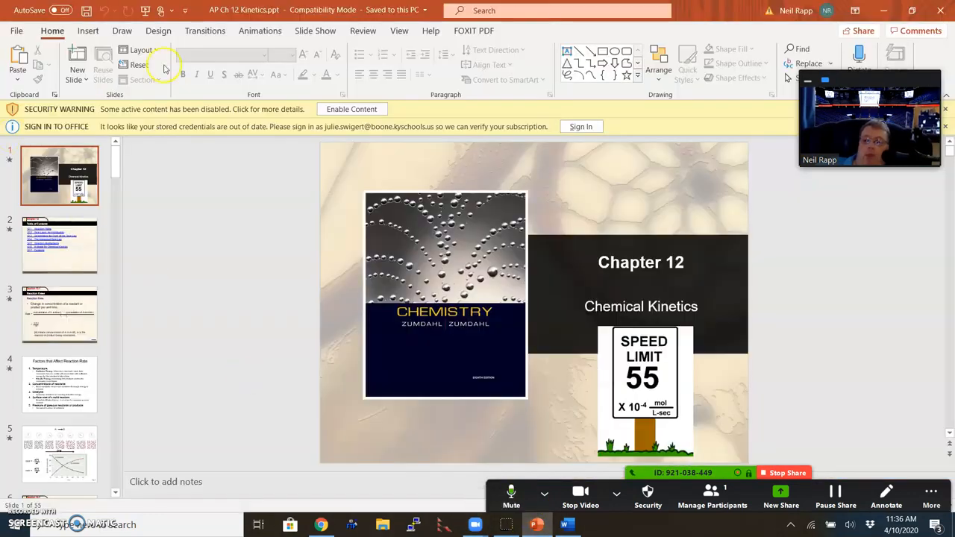
Step: Start the slide show from the beginning, dismissing the macro security and controls alerts
{"action": "left_click", "coordinate": [331, 32]}
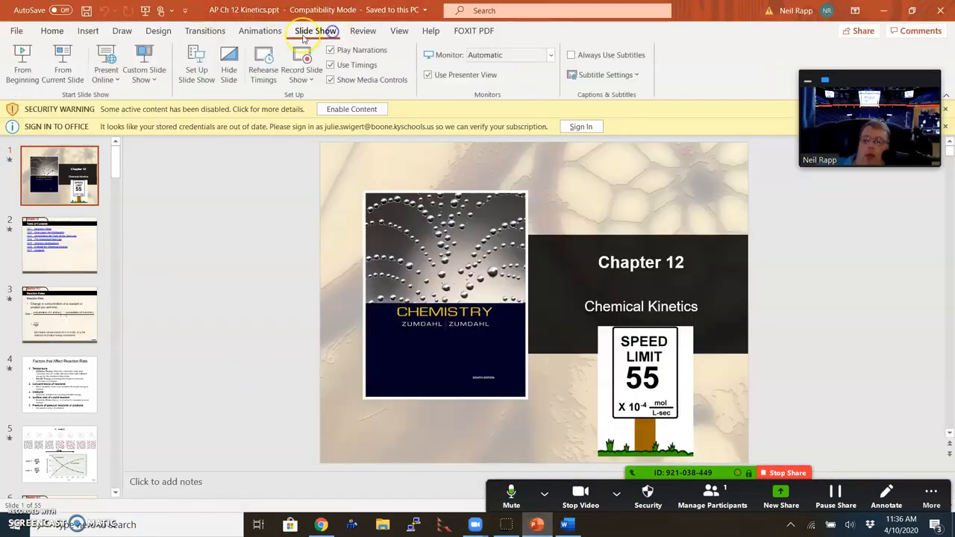
{"action": "left_click", "coordinate": [22, 64]}
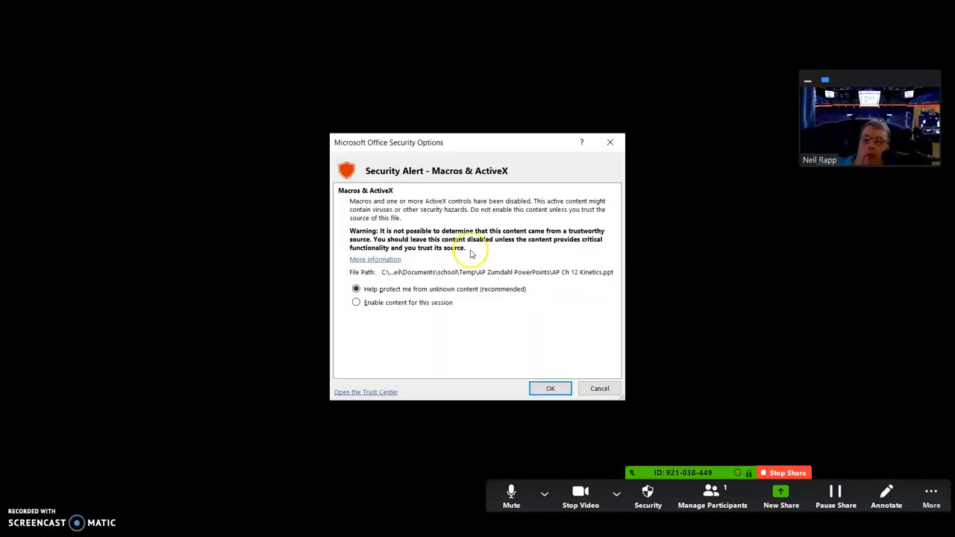
{"action": "left_click", "coordinate": [548, 387]}
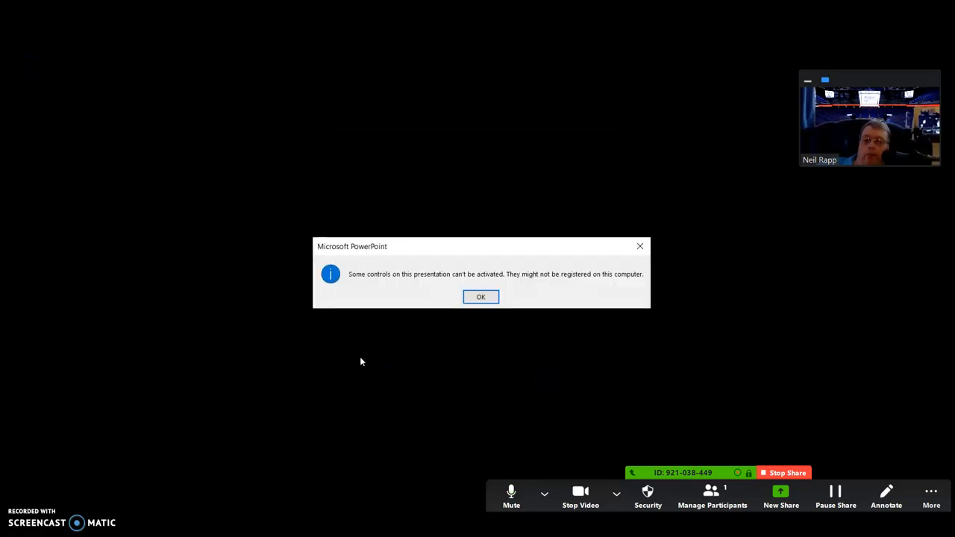
{"action": "left_click", "coordinate": [490, 299]}
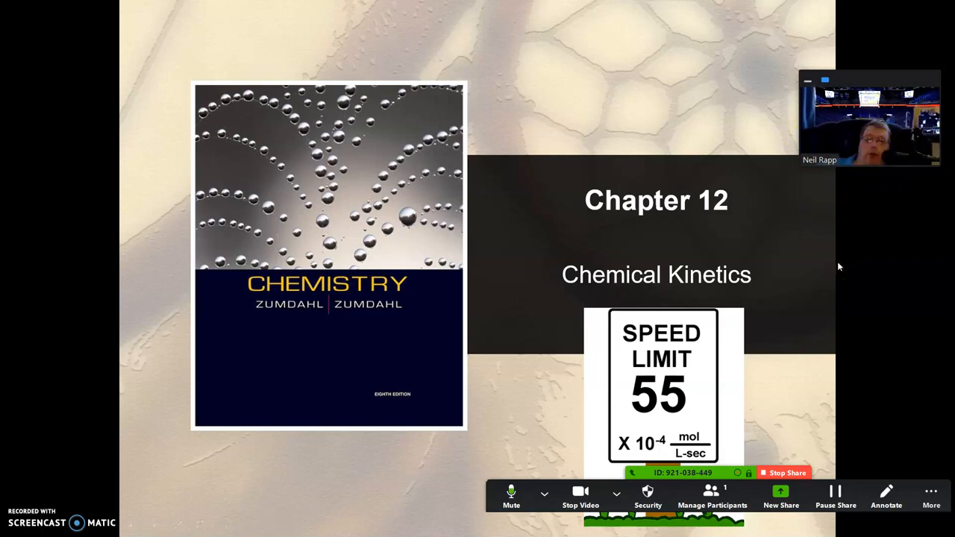
Step: Advance through the slides to the A→B particle boxes slide, then end the show
{"action": "left_click", "coordinate": [280, 514]}
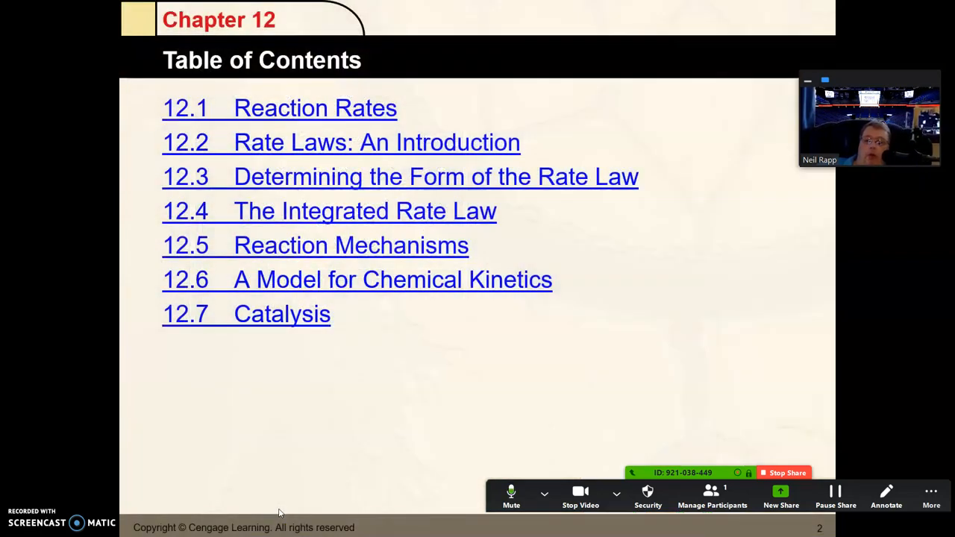
{"action": "key", "text": "Right"}
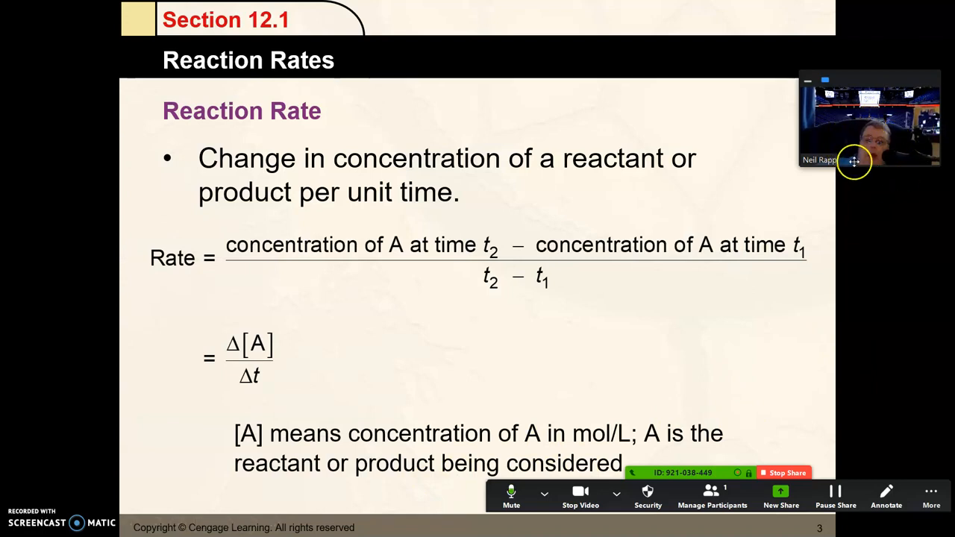
{"action": "left_click", "coordinate": [406, 282]}
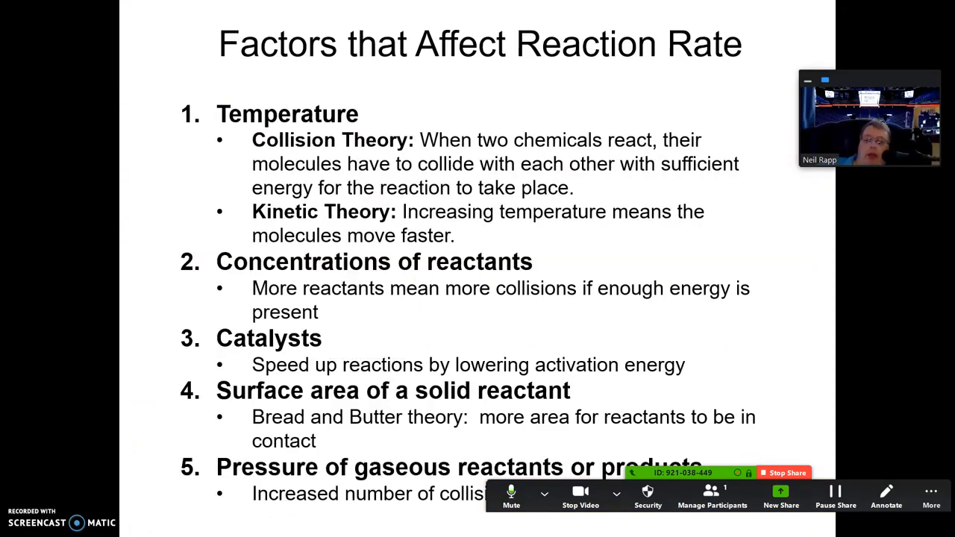
{"action": "left_click", "coordinate": [400, 329]}
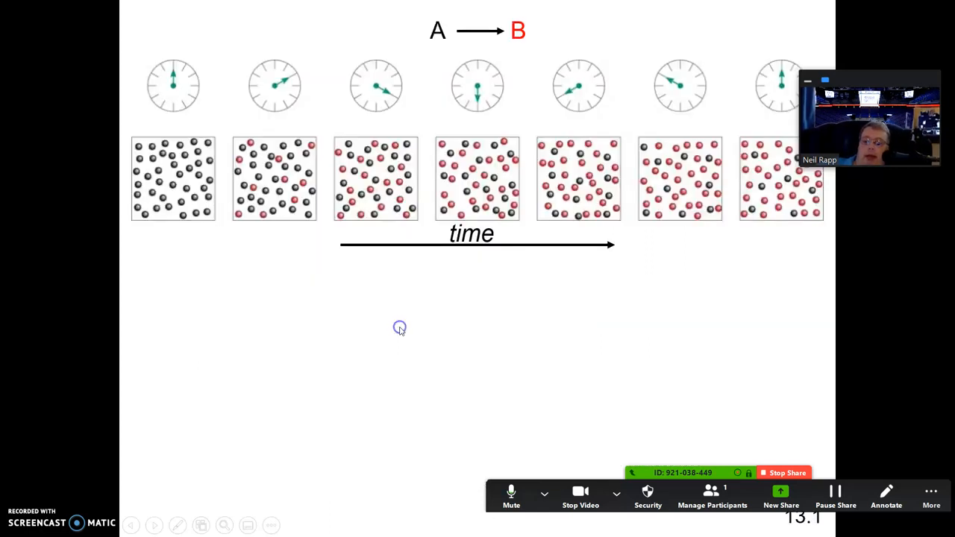
{"action": "key", "text": "Escape"}
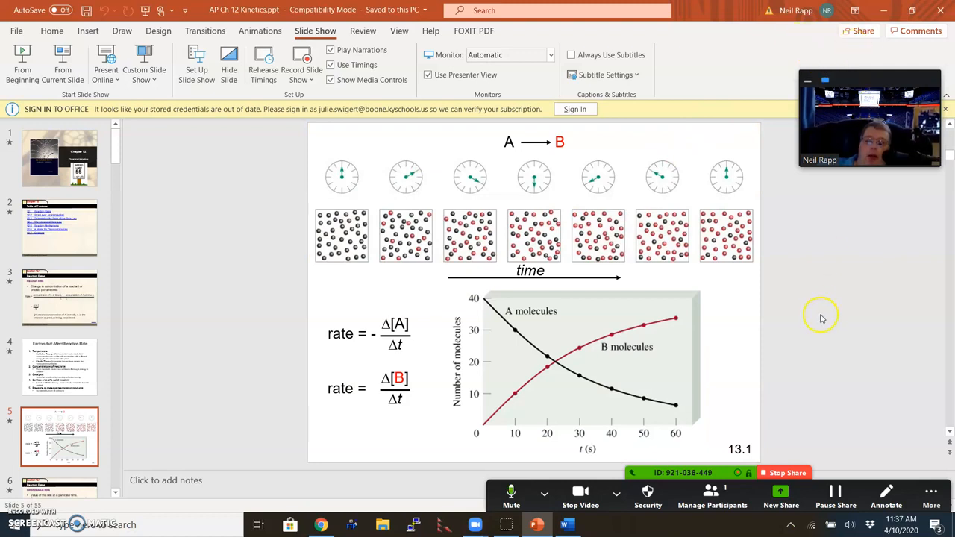
Step: Stop sharing, minimize PowerPoint, and share the whole screen again
{"action": "left_click", "coordinate": [790, 475]}
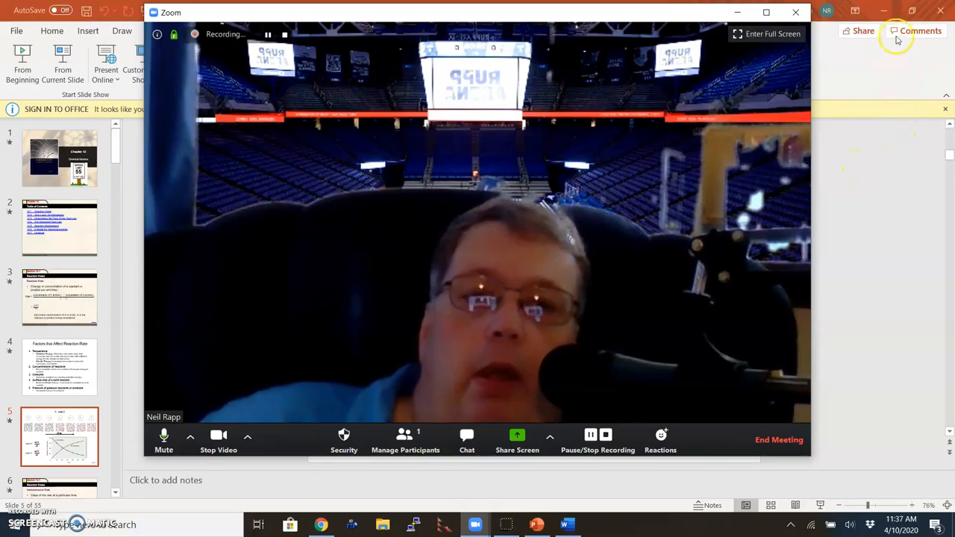
{"action": "left_click", "coordinate": [885, 14]}
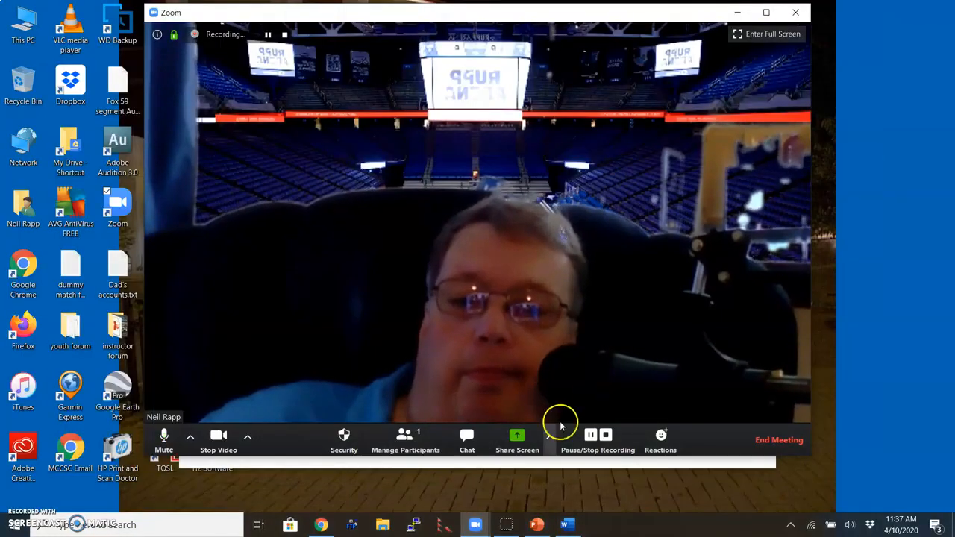
{"action": "left_click", "coordinate": [526, 444]}
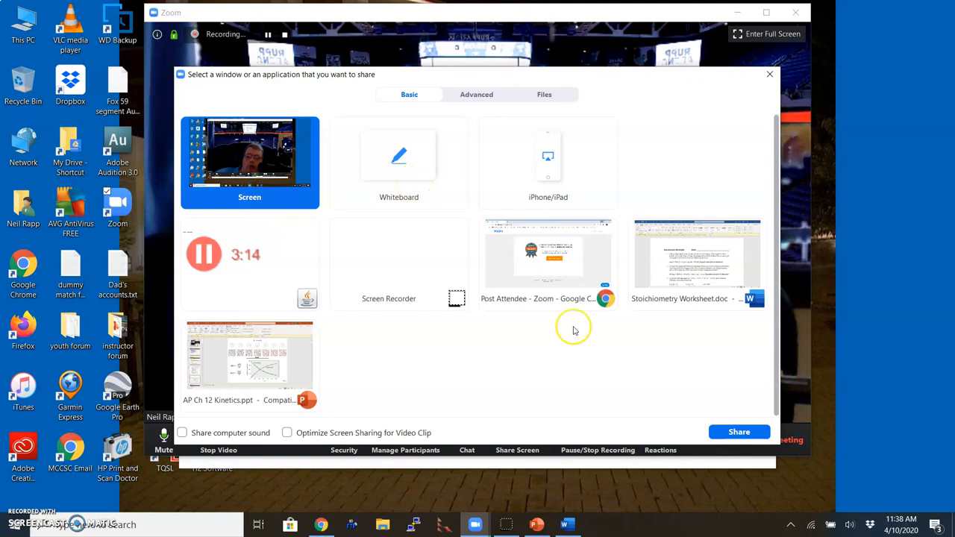
{"action": "left_click", "coordinate": [732, 438]}
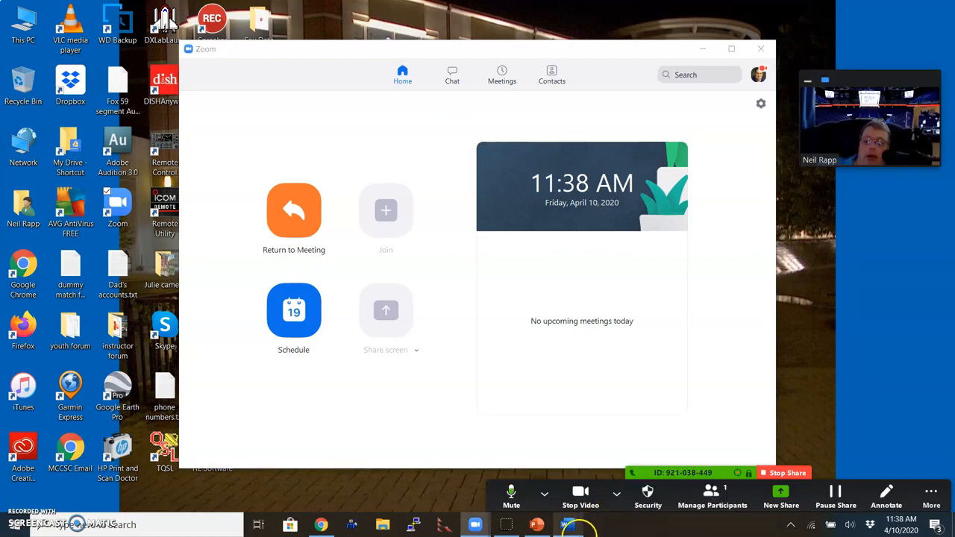
Step: Show the Stoichiometry Worksheet through questions 2–6, then stop screen sharing
{"action": "left_click", "coordinate": [577, 528]}
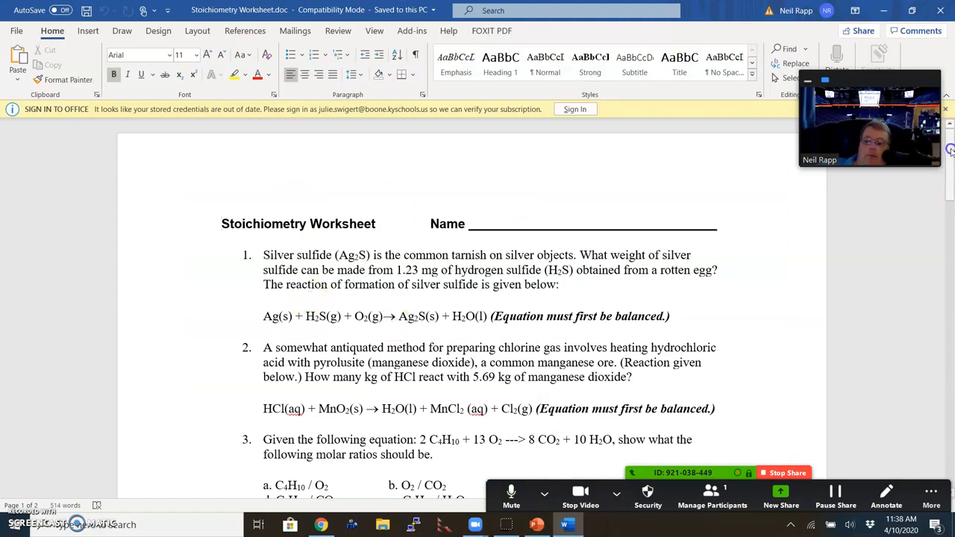
{"action": "scroll", "coordinate": [522, 223], "scroll_direction": "down", "scroll_amount": 4}
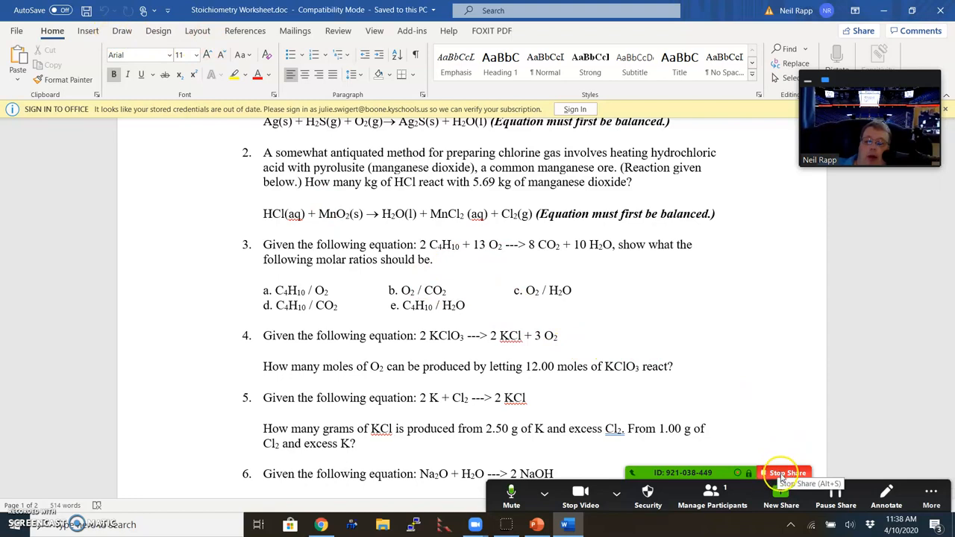
{"action": "left_click", "coordinate": [782, 475]}
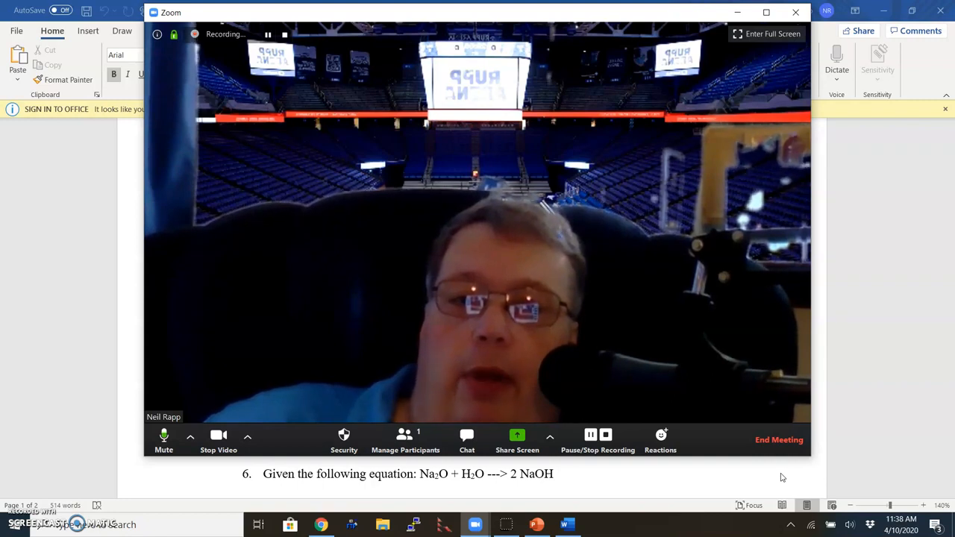
Step: End the Zoom meeting for all participants
{"action": "left_click", "coordinate": [788, 443]}
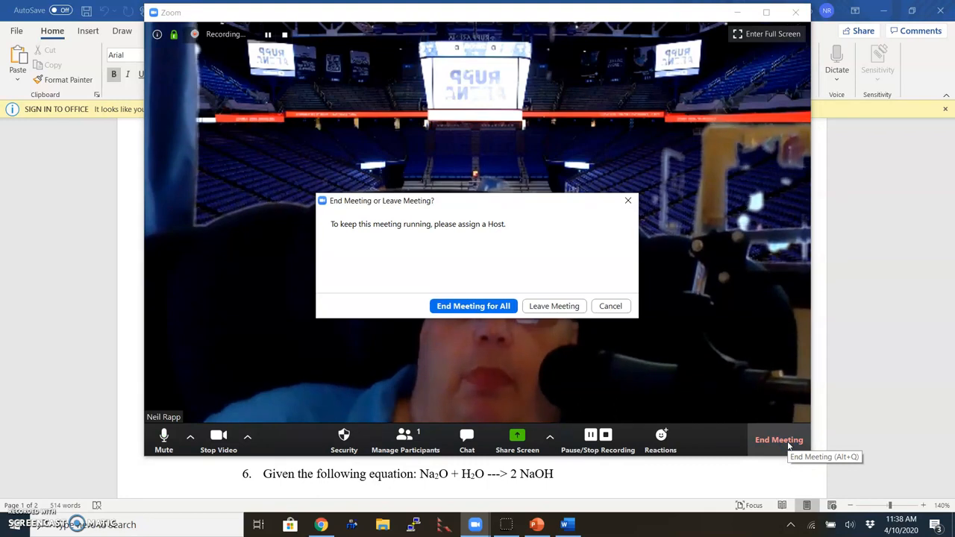
{"action": "left_click", "coordinate": [461, 306]}
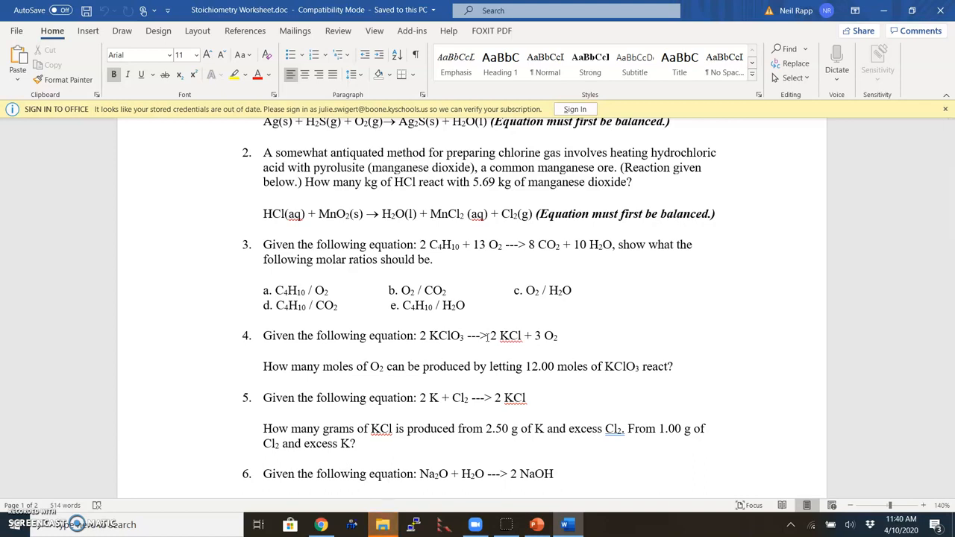
Step: Open the Documents\zoom recording folder and pick zoom_1.mp4 (3:01) as the longer recording
{"action": "left_click", "coordinate": [381, 527]}
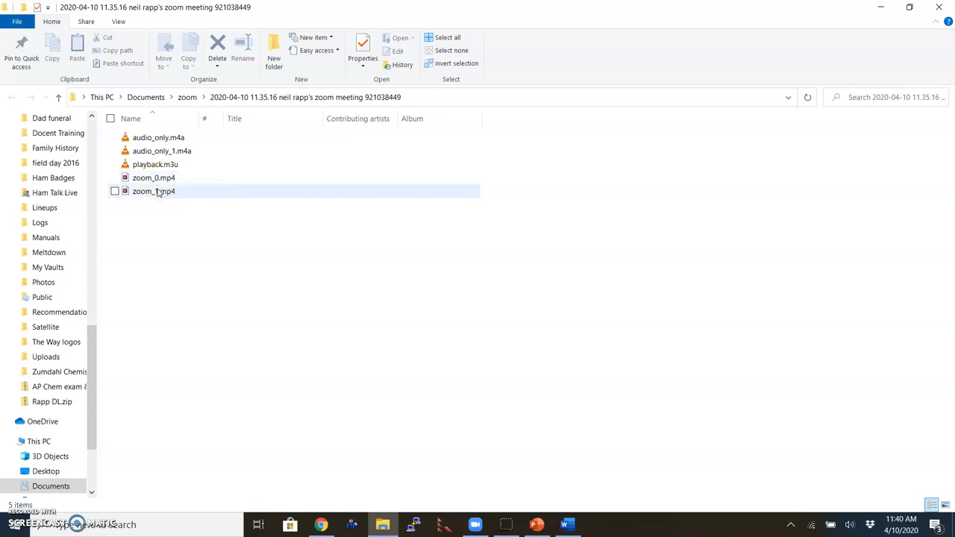
{"action": "left_click", "coordinate": [157, 191]}
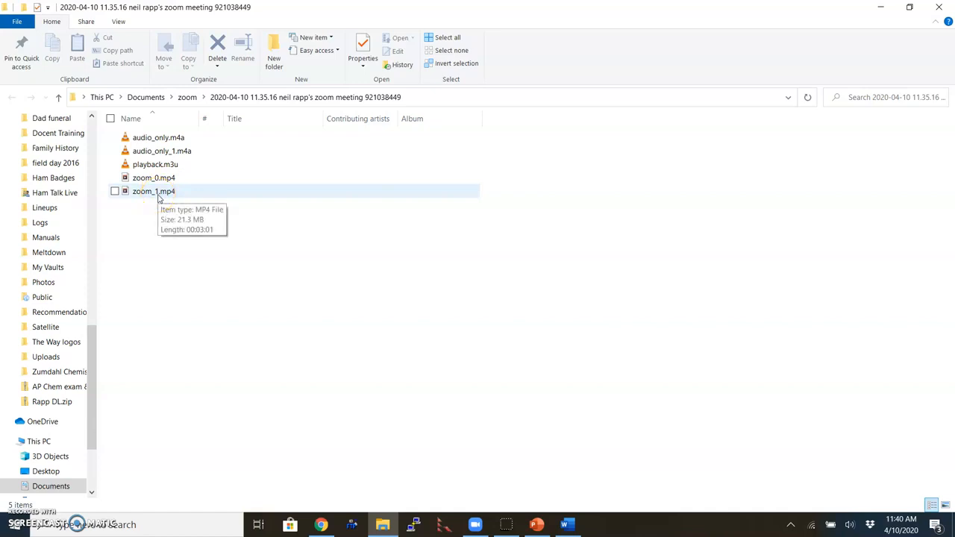
{"action": "left_click", "coordinate": [149, 180]}
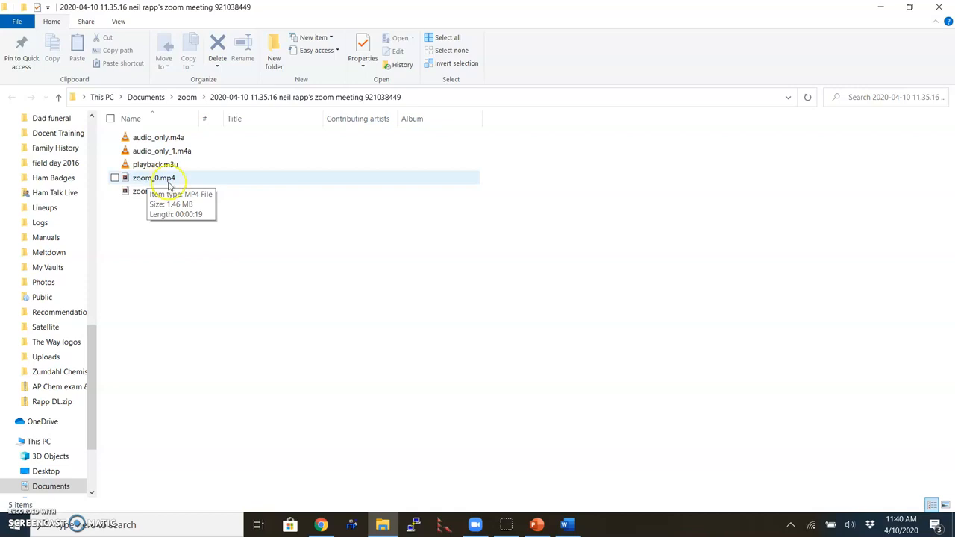
{"action": "left_click", "coordinate": [170, 141]}
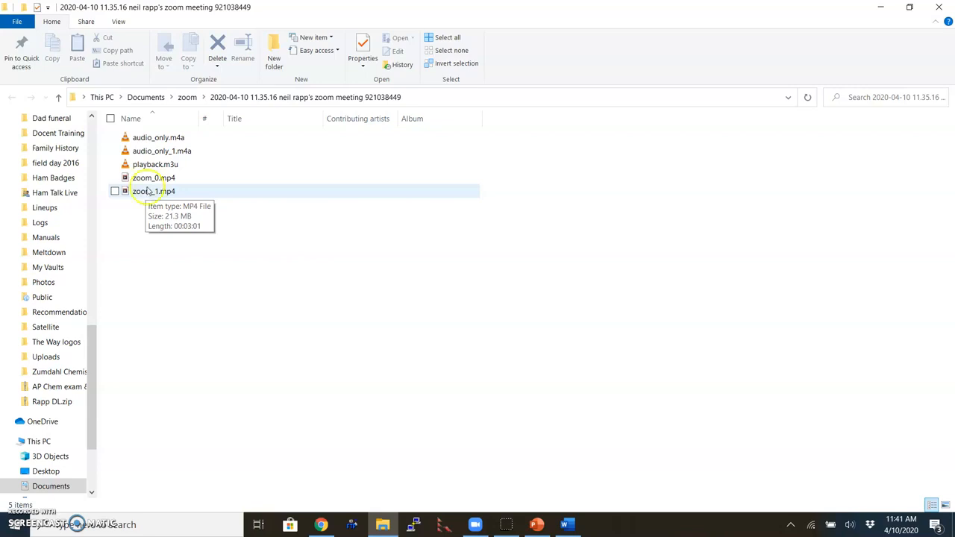
{"action": "left_click", "coordinate": [151, 180]}
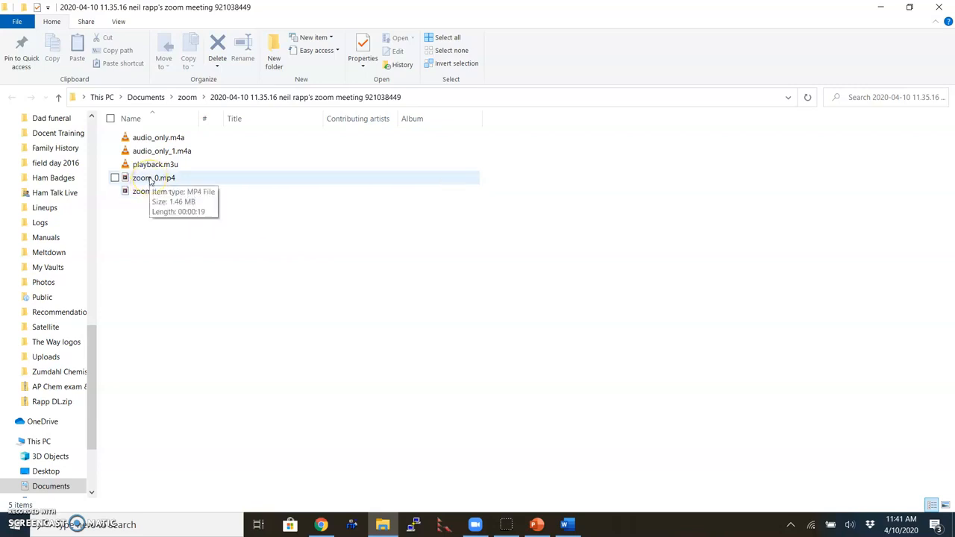
{"action": "left_click", "coordinate": [151, 193]}
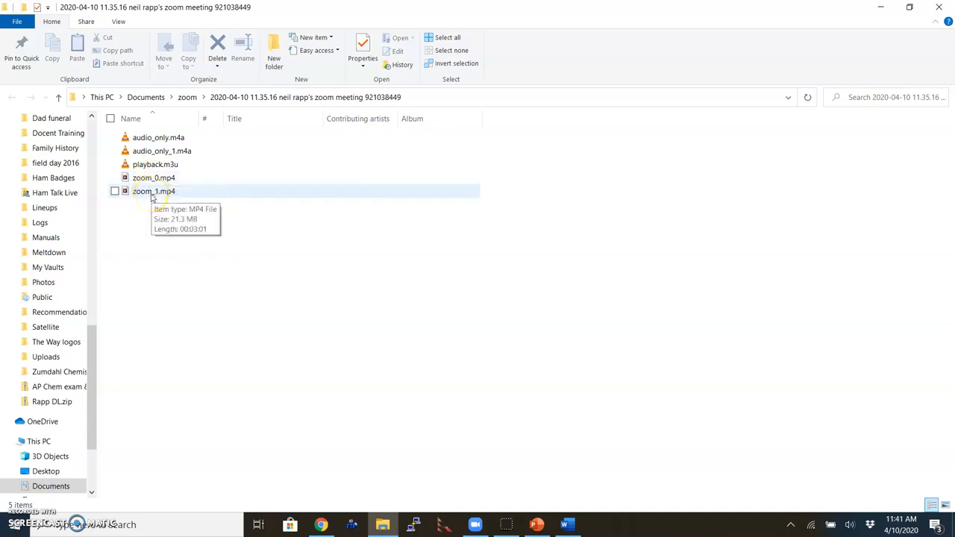
{"action": "double_click", "coordinate": [152, 193]}
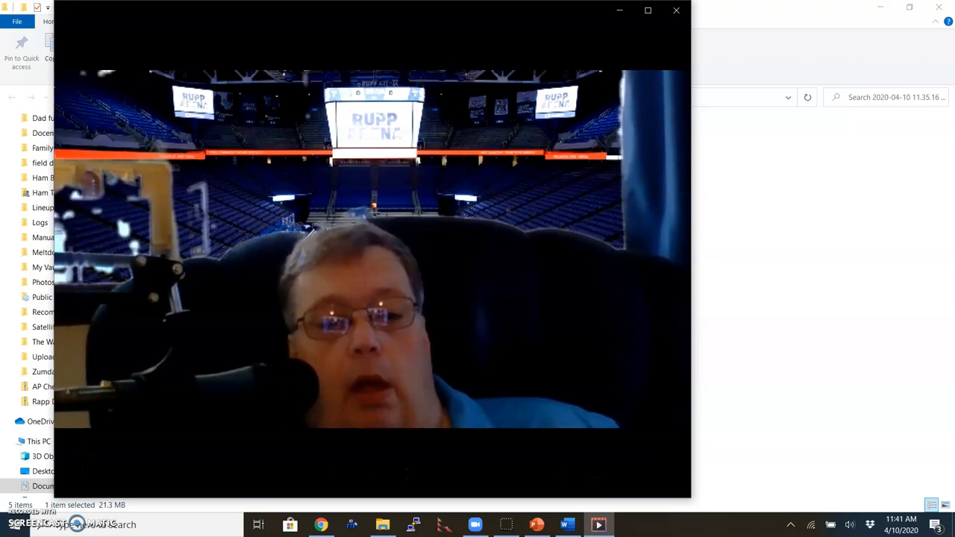
Step: Close the video player and rename zoom_1.mp4 to 'AP Chem Kinetics for Monday April 13 2020.mp4'
{"action": "left_click", "coordinate": [678, 11]}
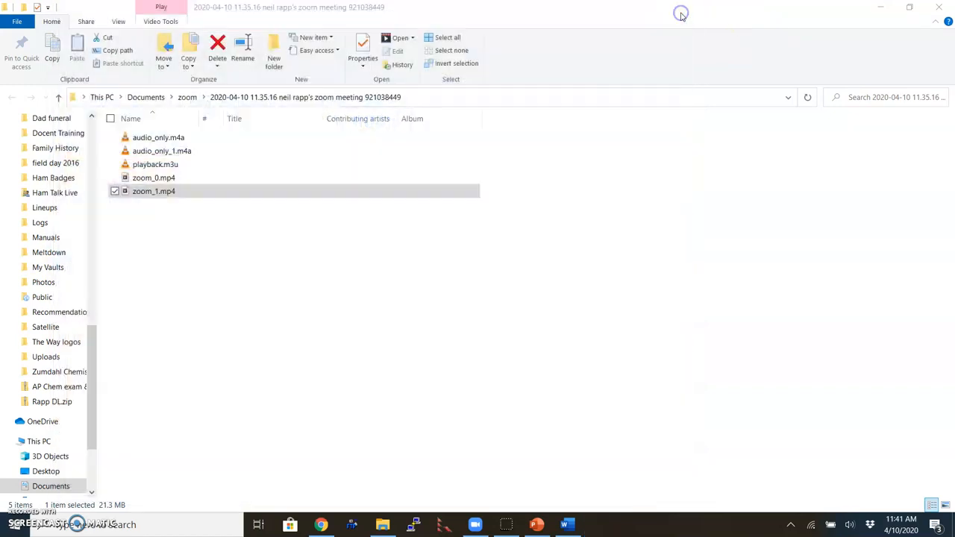
{"action": "left_click", "coordinate": [153, 192]}
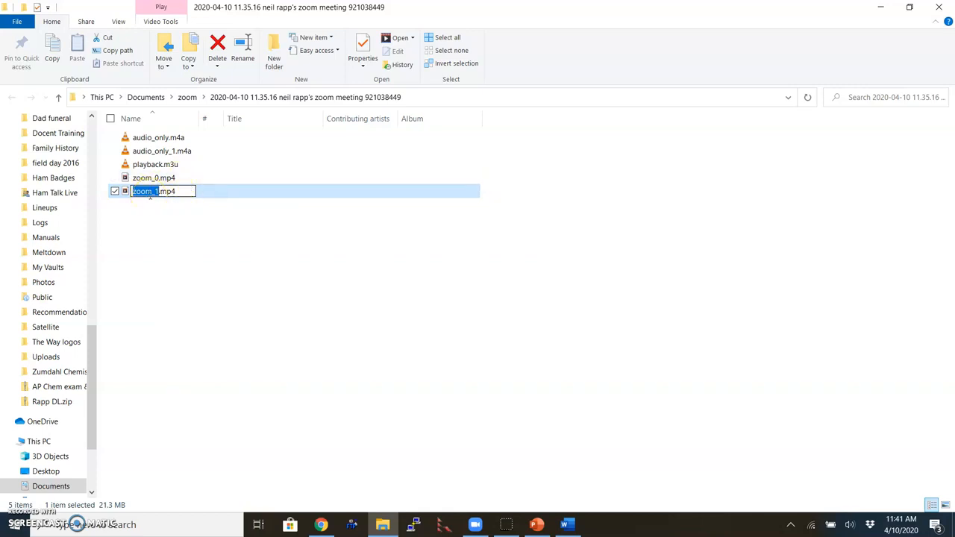
{"action": "type", "text": "P Chem "}
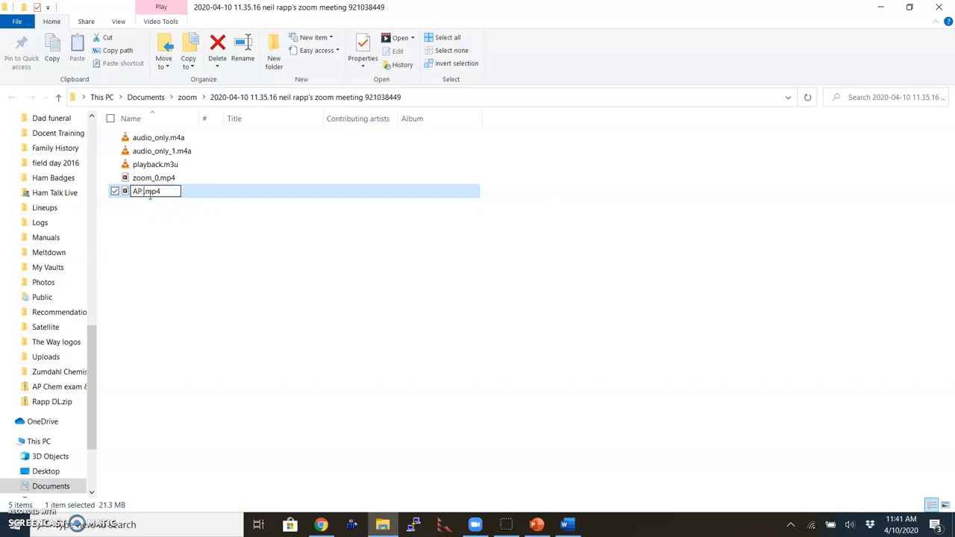
{"action": "type", "text": "Kinetics "}
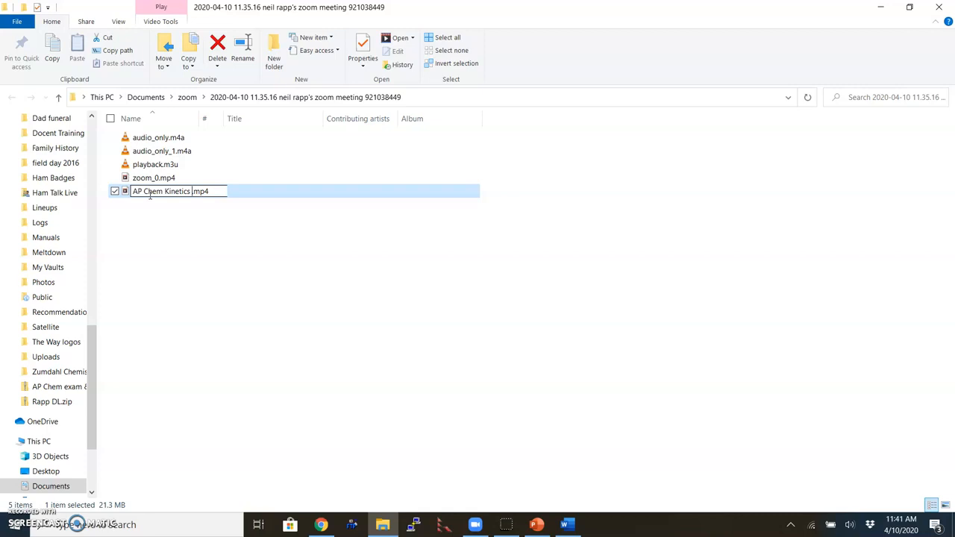
{"action": "type", "text": "for Monday A"}
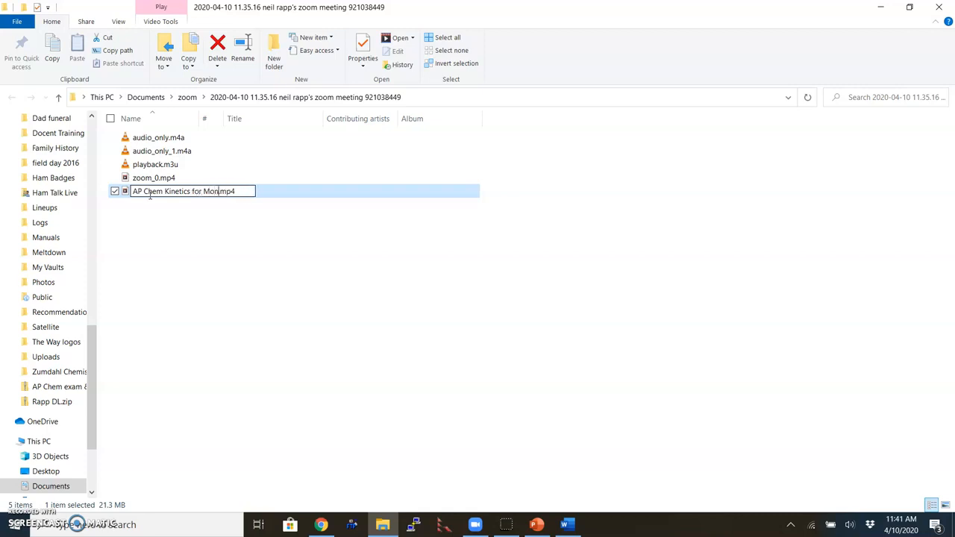
{"action": "type", "text": "pril "}
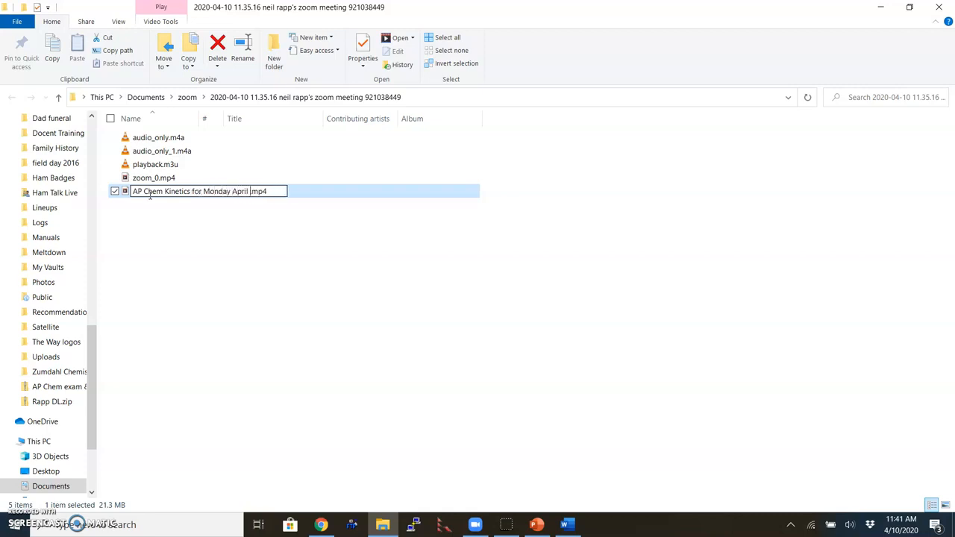
{"action": "type", "text": "13 2020"}
{"action": "key", "text": "Return"}
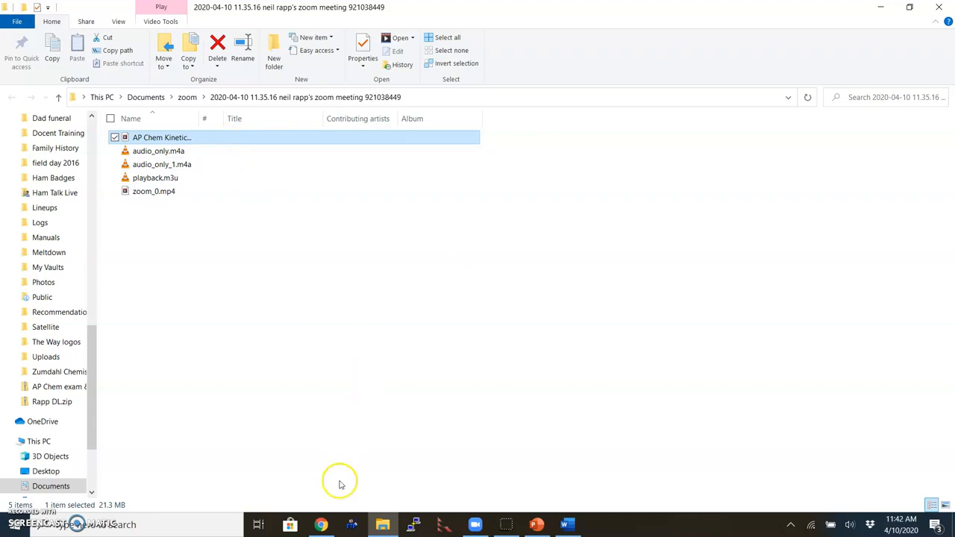
Step: In Chrome, replace the Zoom address with mccsc to load the Monroe County Canvas login
{"action": "left_click", "coordinate": [322, 525]}
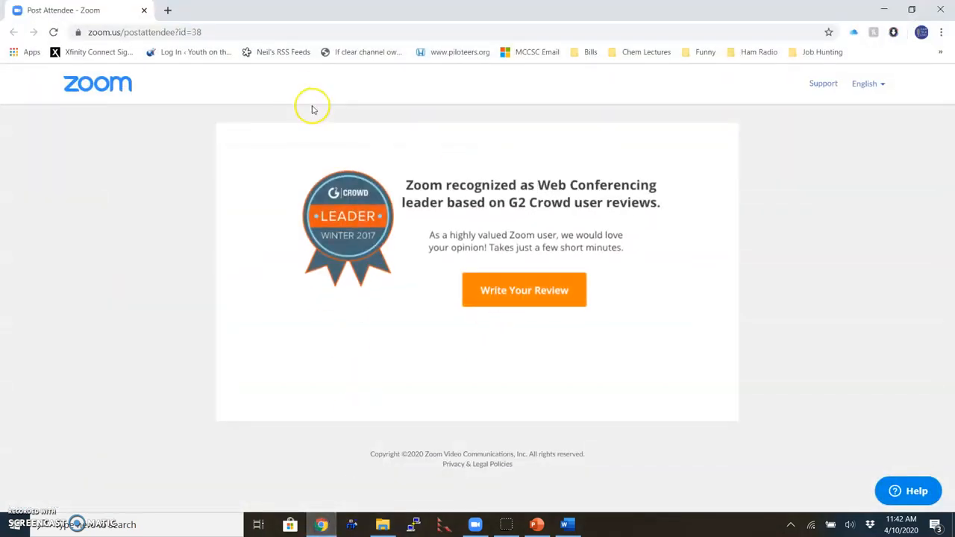
{"action": "left_click", "coordinate": [232, 32]}
{"action": "left_click", "coordinate": [229, 32]}
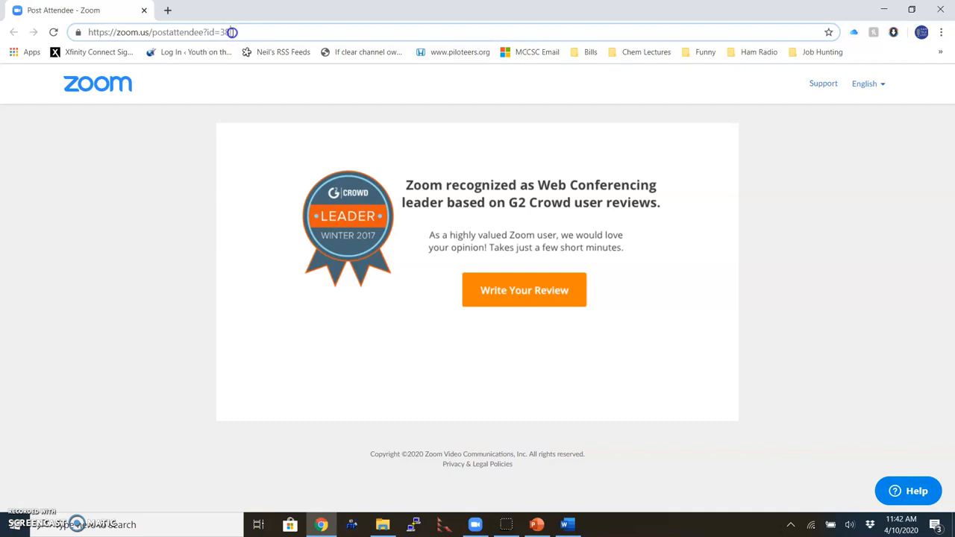
{"action": "left_click_drag", "start_coordinate": [228, 32], "coordinate": [19, 22]}
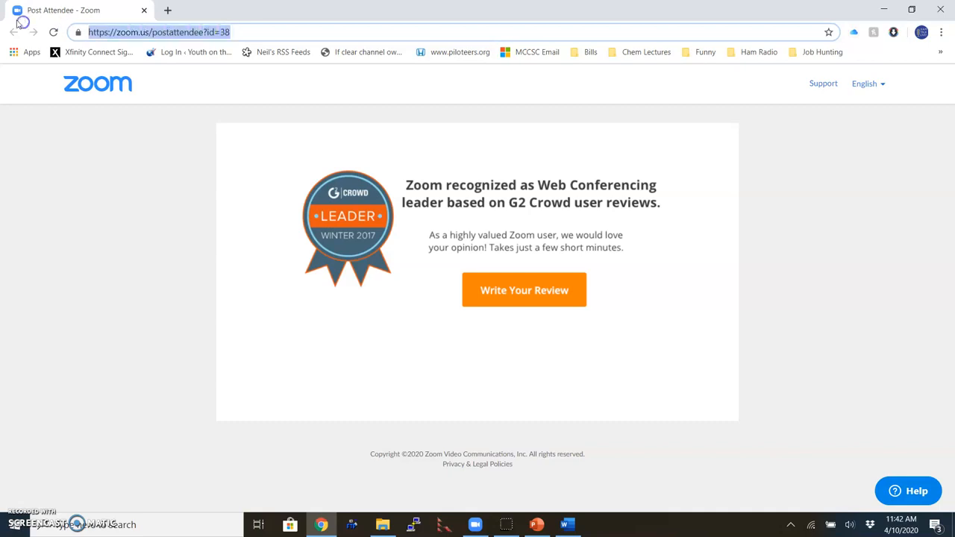
{"action": "type", "text": "mccsc."}
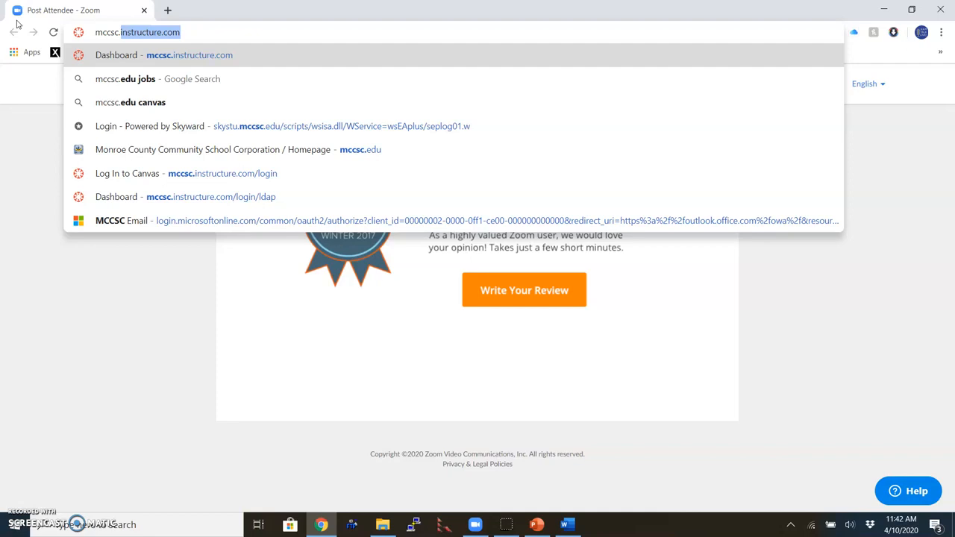
{"action": "key", "text": "Return"}
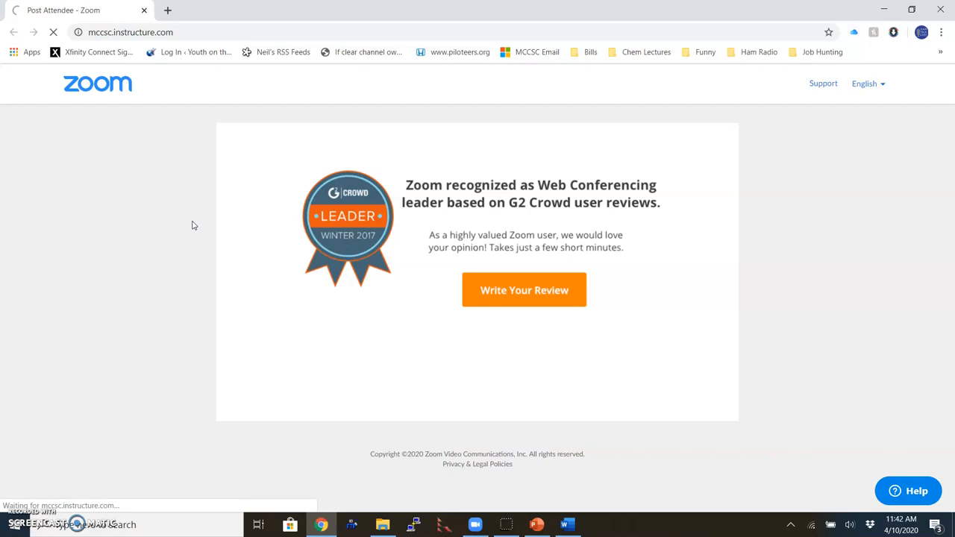
{"action": "left_click", "coordinate": [209, 251]}
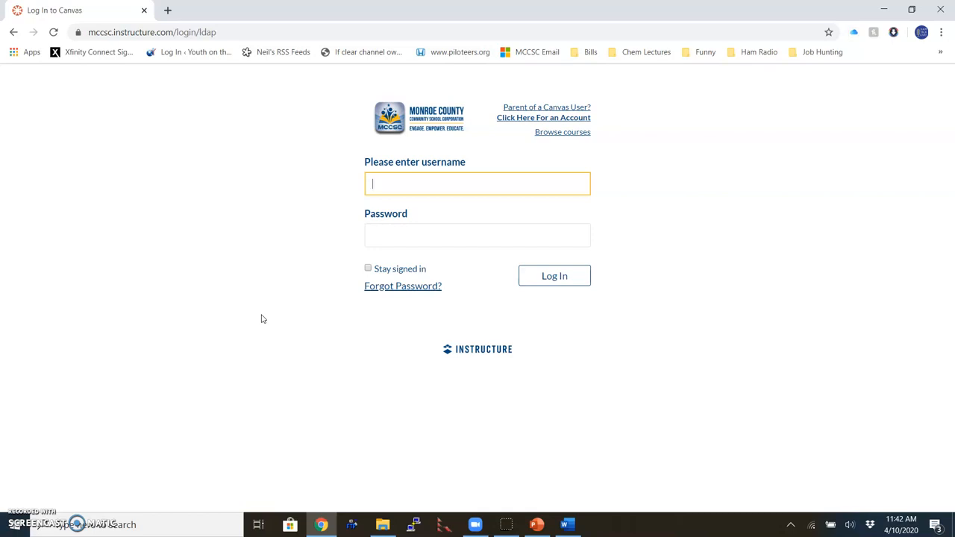
Step: Log in to Canvas with the account password and open the CHEMISTRY AP 3-RAPP course's Files
{"action": "key", "text": "Tab"}
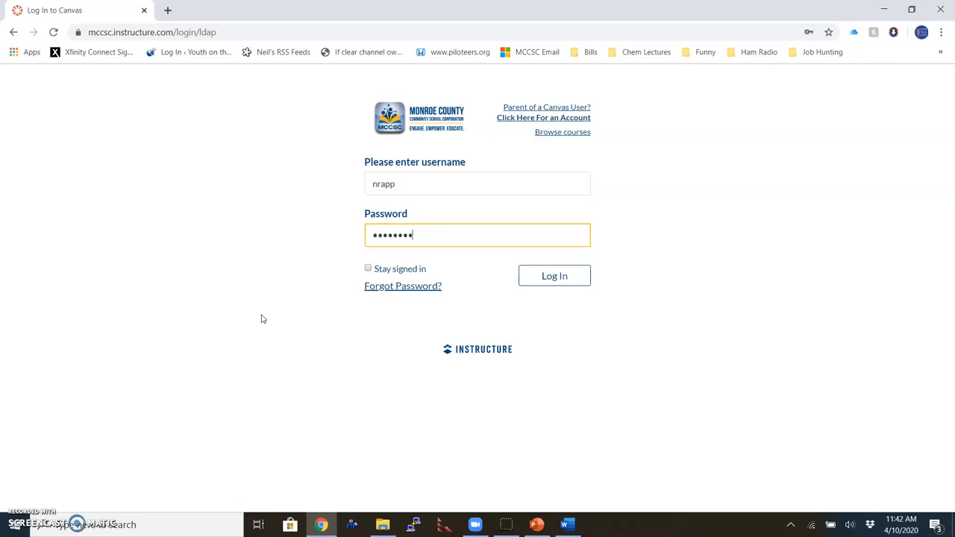
{"action": "key", "text": "Return"}
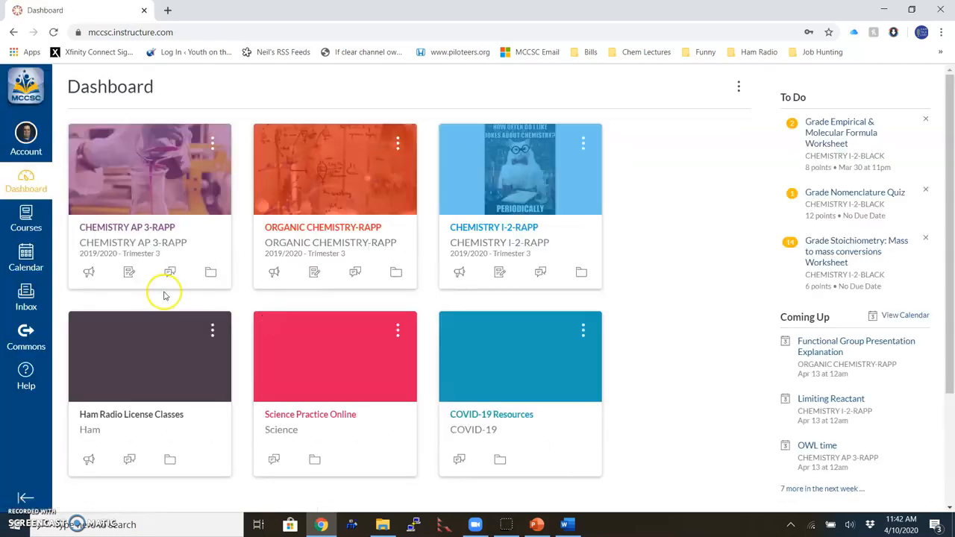
{"action": "left_click", "coordinate": [112, 236]}
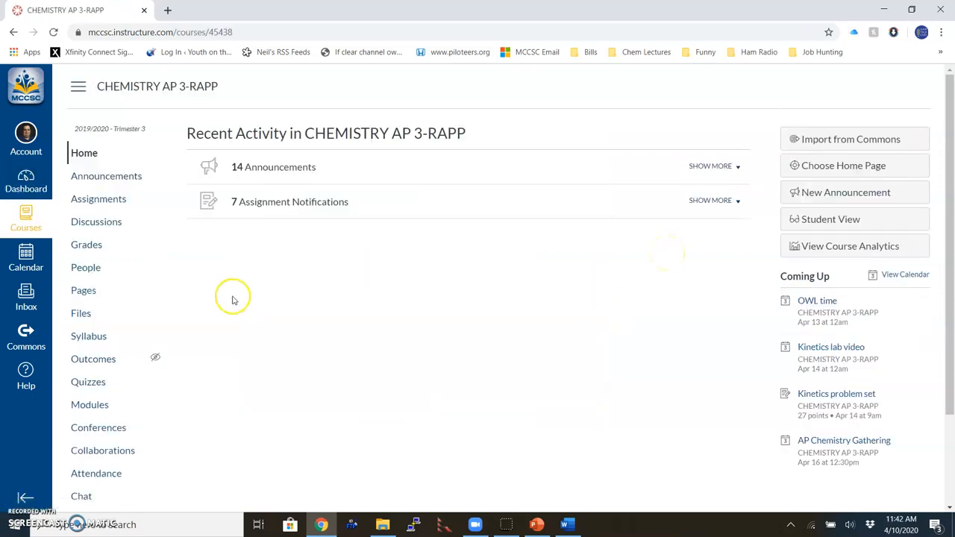
{"action": "left_click", "coordinate": [84, 315]}
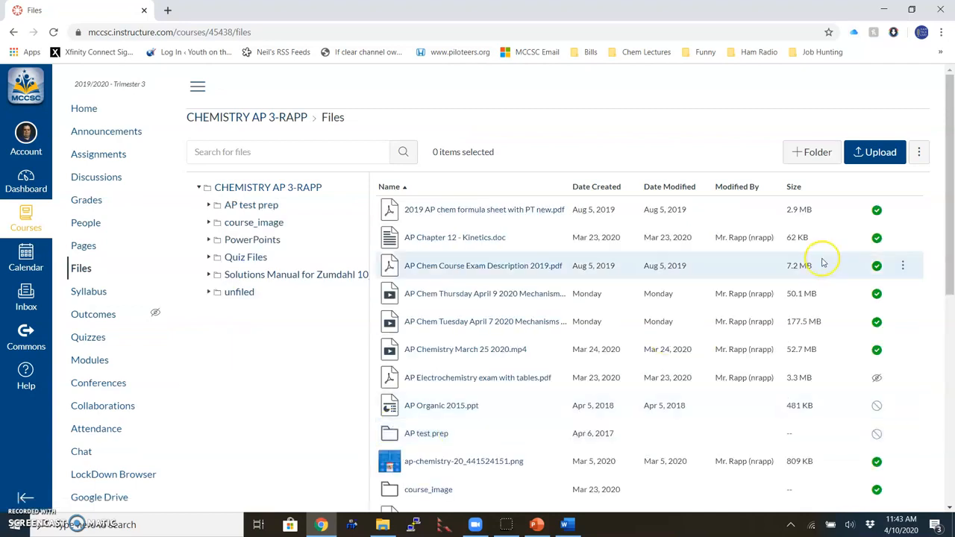
Step: Upload AP Chem Kinetics for Monday April 13 2020.mp4 from Documents > Zoom > 2020-04-10 11.35.16
{"action": "left_click", "coordinate": [877, 156]}
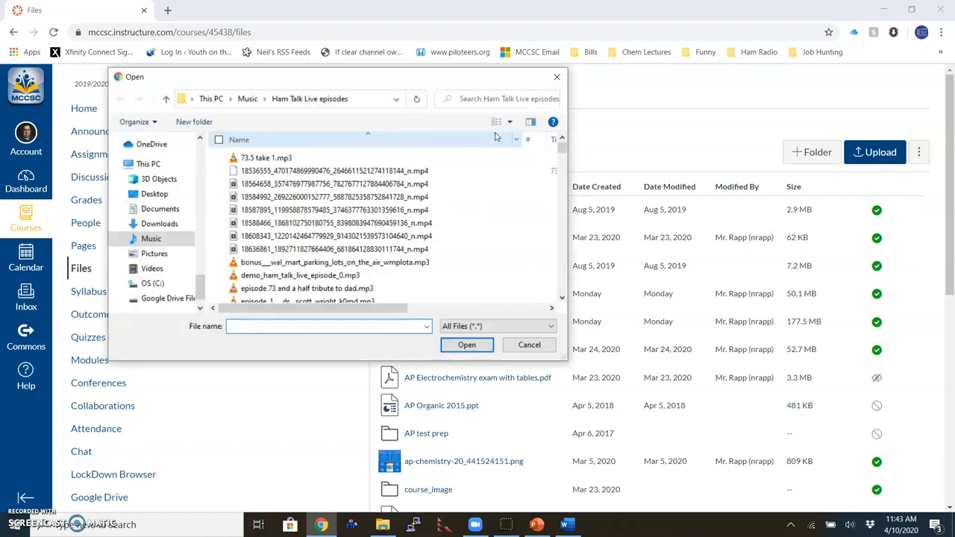
{"action": "left_click", "coordinate": [167, 212]}
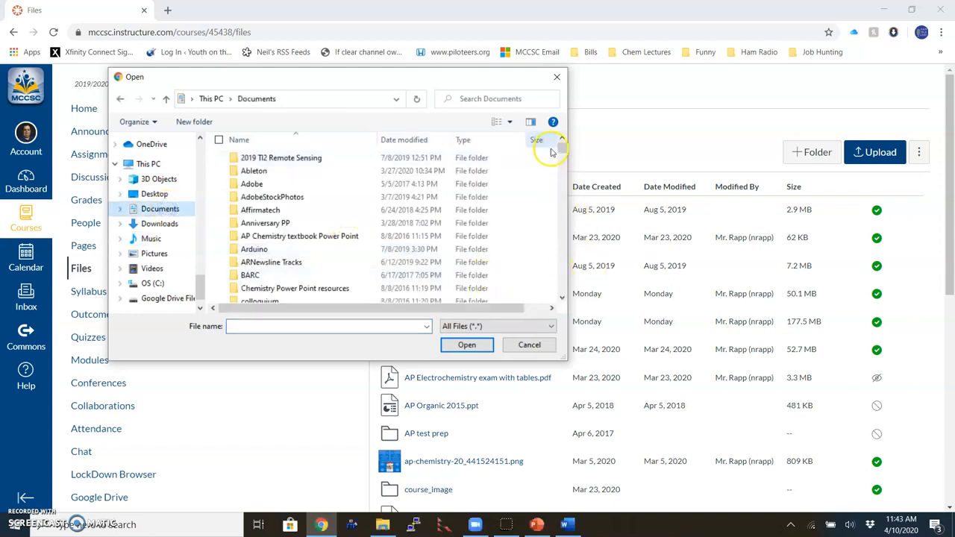
{"action": "left_click_drag", "start_coordinate": [565, 151], "coordinate": [561, 184]}
{"action": "double_click", "coordinate": [277, 231]}
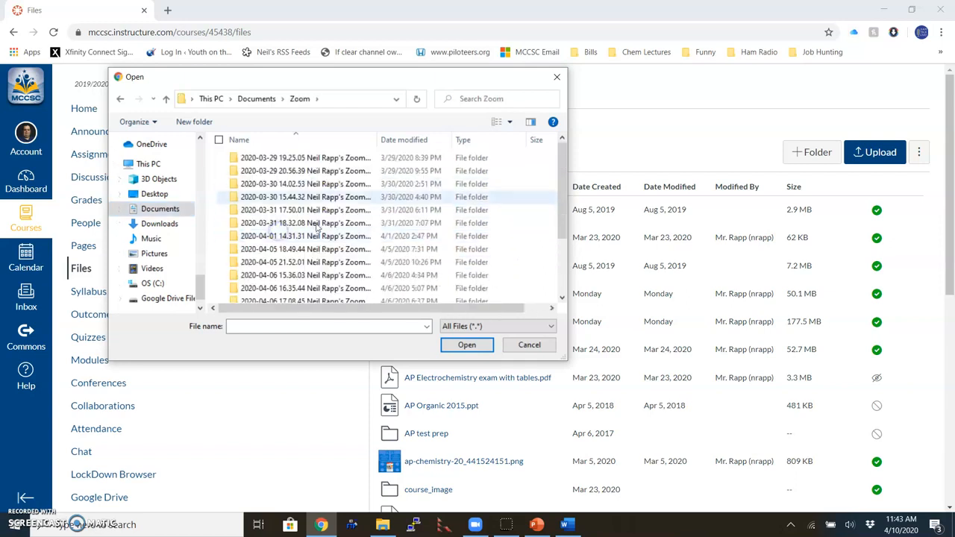
{"action": "left_click_drag", "start_coordinate": [561, 198], "coordinate": [559, 288]}
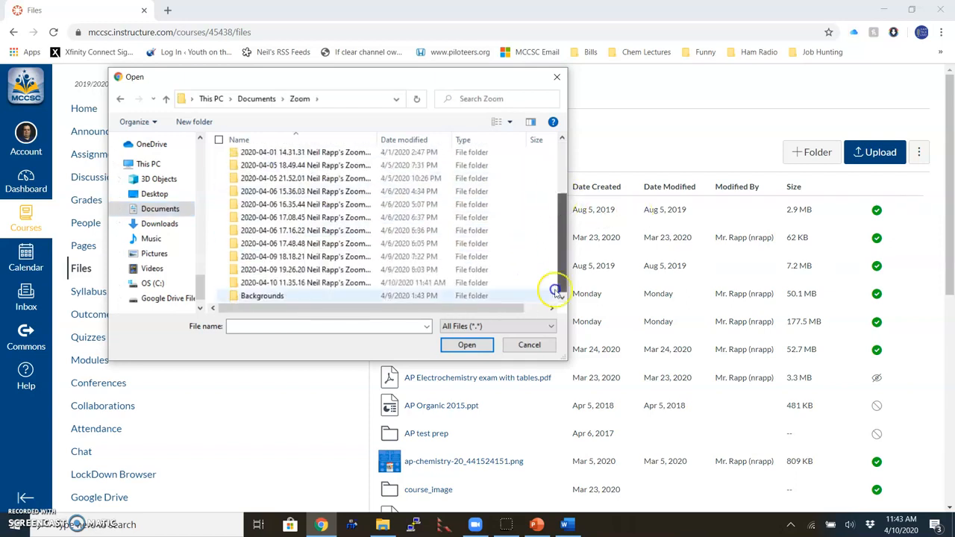
{"action": "double_click", "coordinate": [333, 290]}
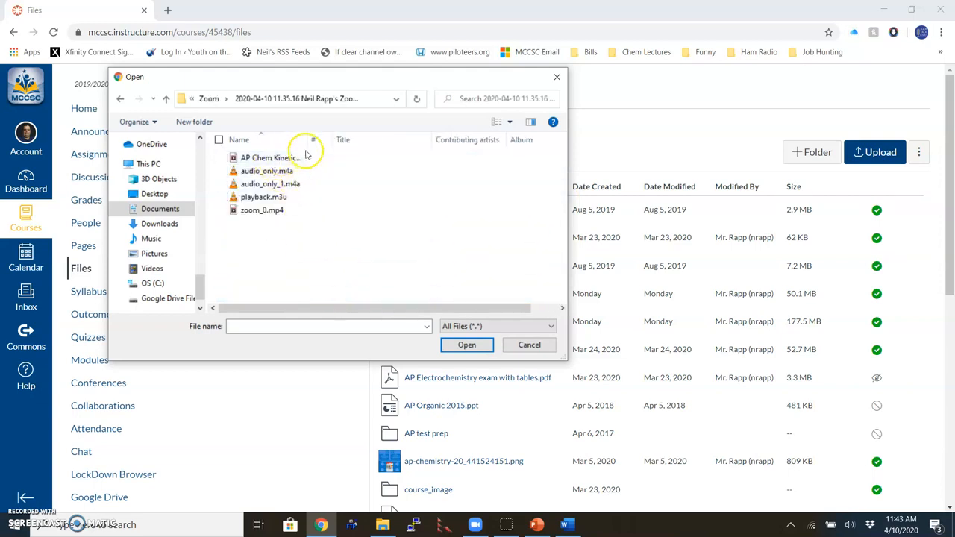
{"action": "left_click_drag", "start_coordinate": [312, 141], "coordinate": [428, 139]}
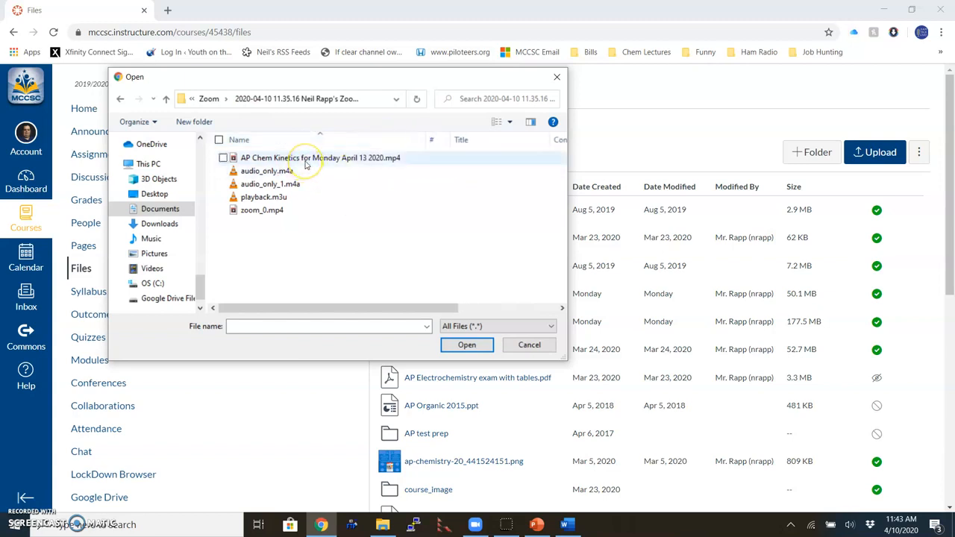
{"action": "double_click", "coordinate": [306, 160]}
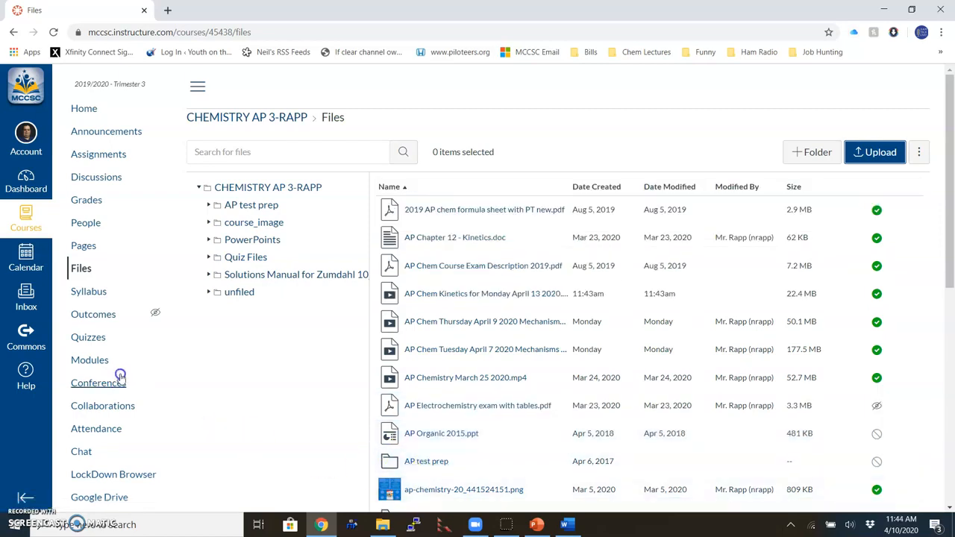
Step: Create a calendar event on April 18 titled 'Test video' and expand it to the full editor
{"action": "left_click", "coordinate": [36, 266]}
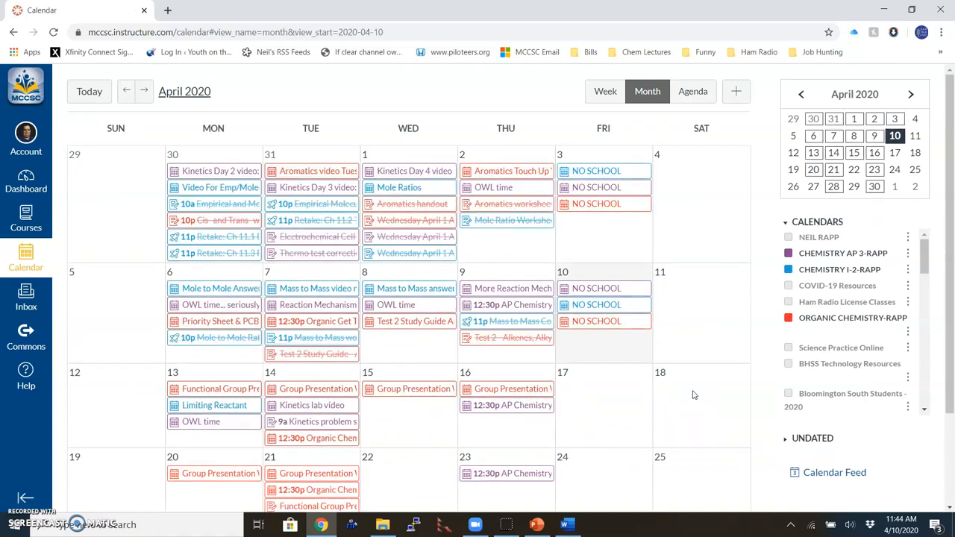
{"action": "left_click", "coordinate": [693, 395]}
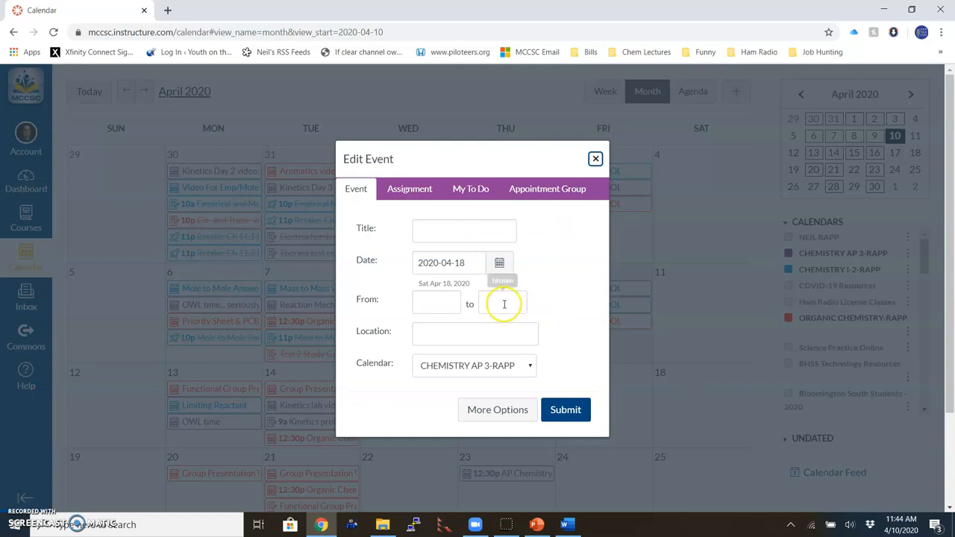
{"action": "left_click", "coordinate": [449, 232]}
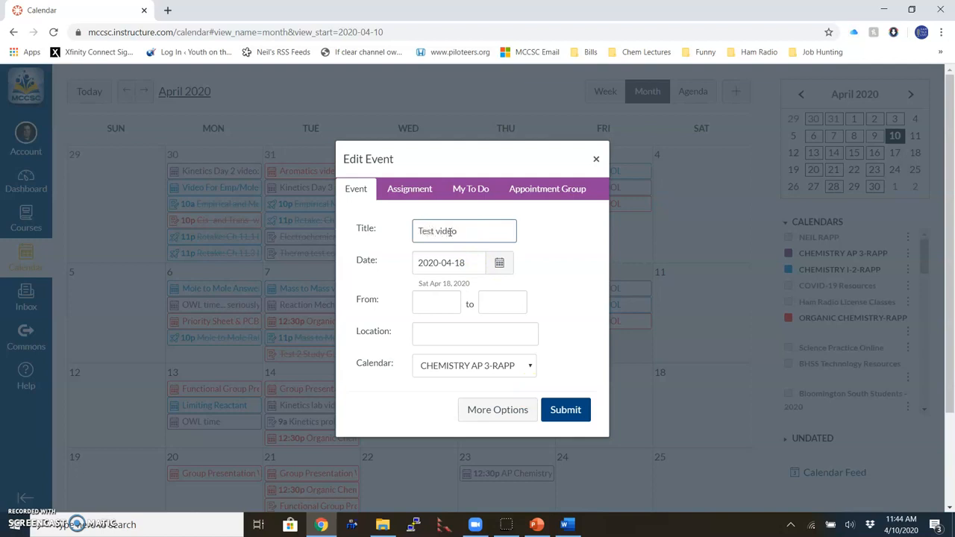
{"action": "left_click", "coordinate": [498, 407]}
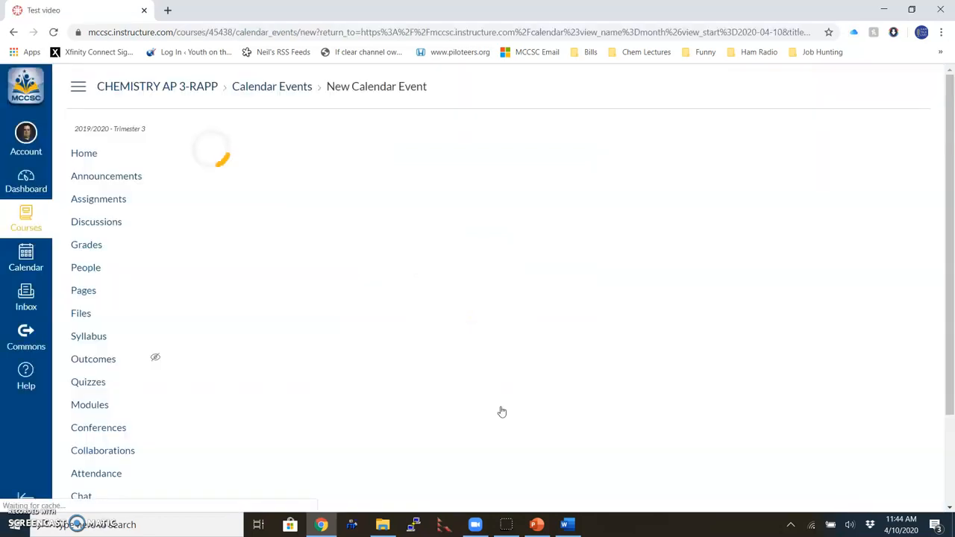
Step: Insert a link to the AP Chem Kinetics mp4 in the event description and save the event
{"action": "left_click", "coordinate": [224, 228]}
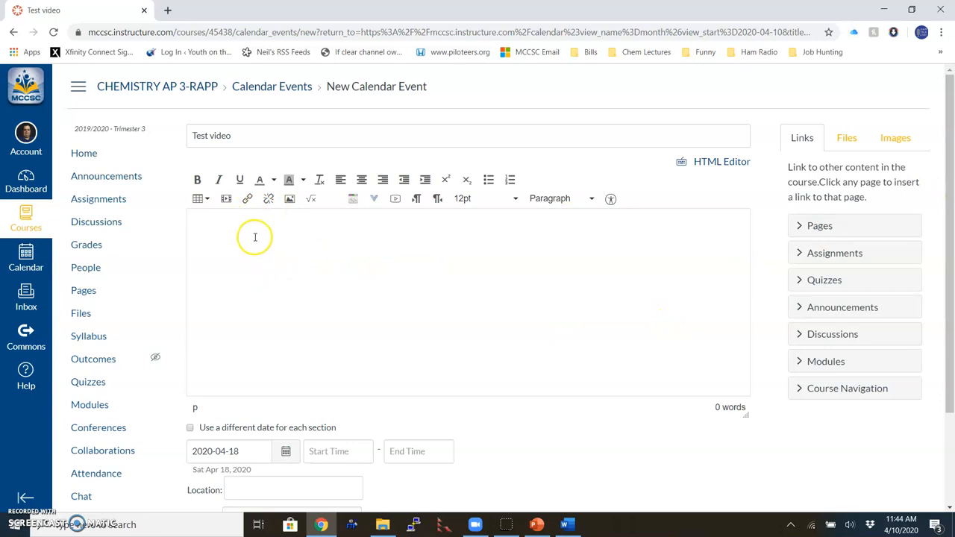
{"action": "left_click", "coordinate": [847, 139]}
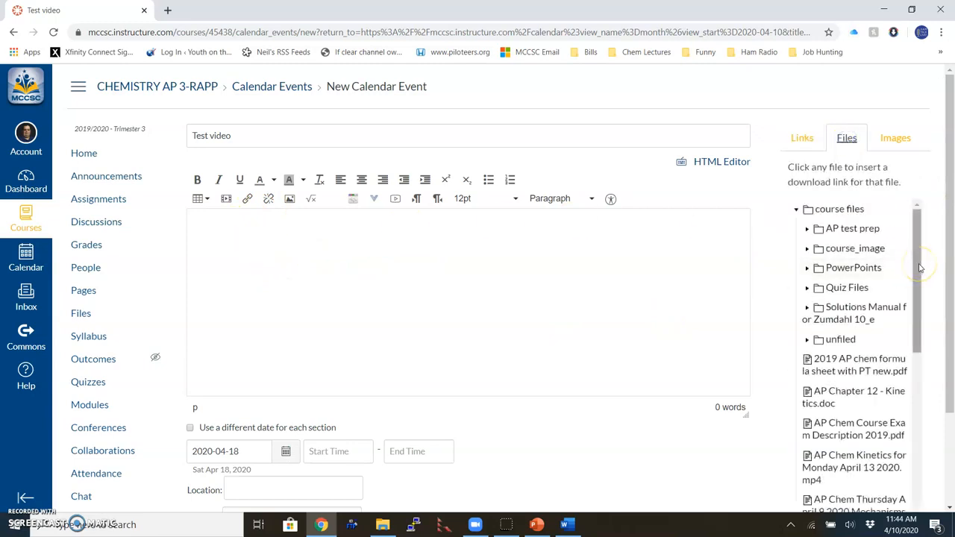
{"action": "left_click_drag", "start_coordinate": [917, 261], "coordinate": [920, 315]}
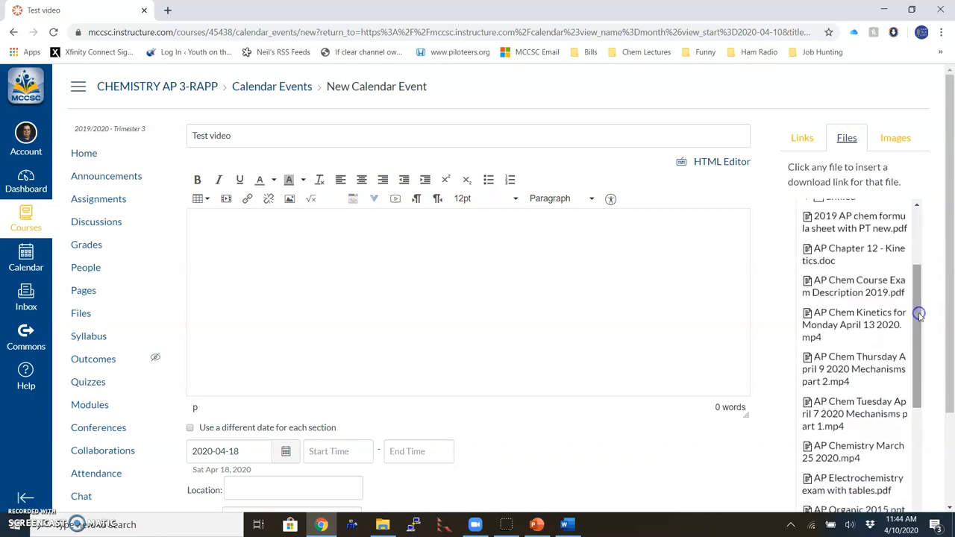
{"action": "left_click", "coordinate": [821, 330]}
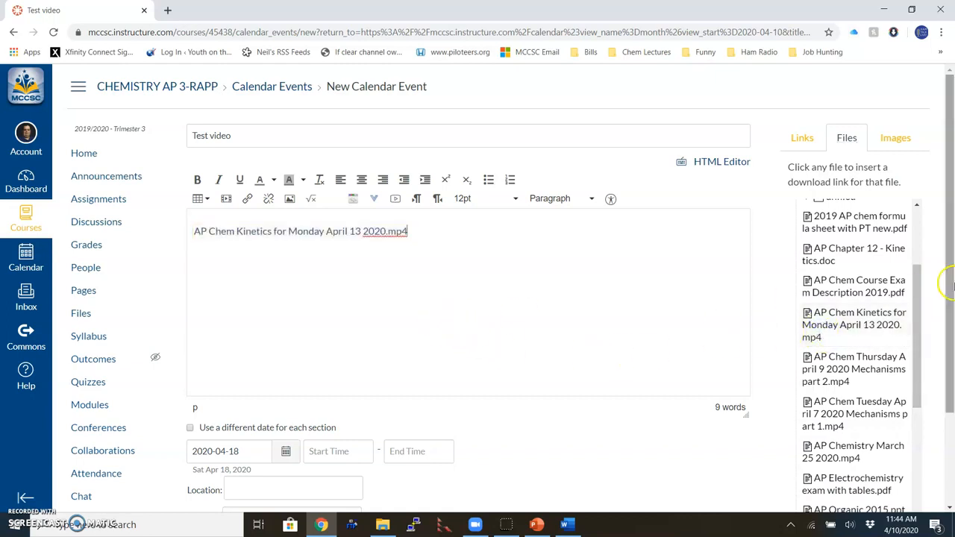
{"action": "left_click_drag", "start_coordinate": [952, 280], "coordinate": [952, 366]}
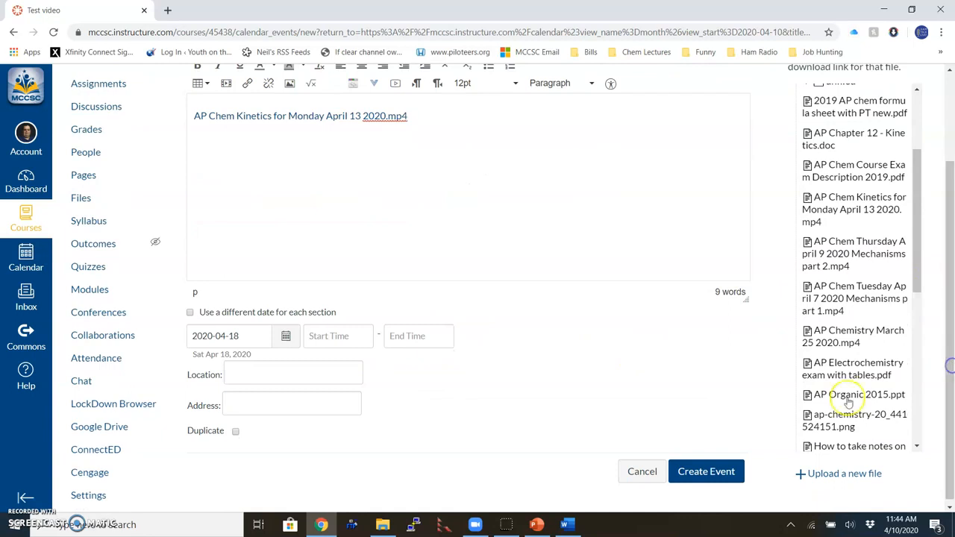
{"action": "left_click", "coordinate": [706, 472]}
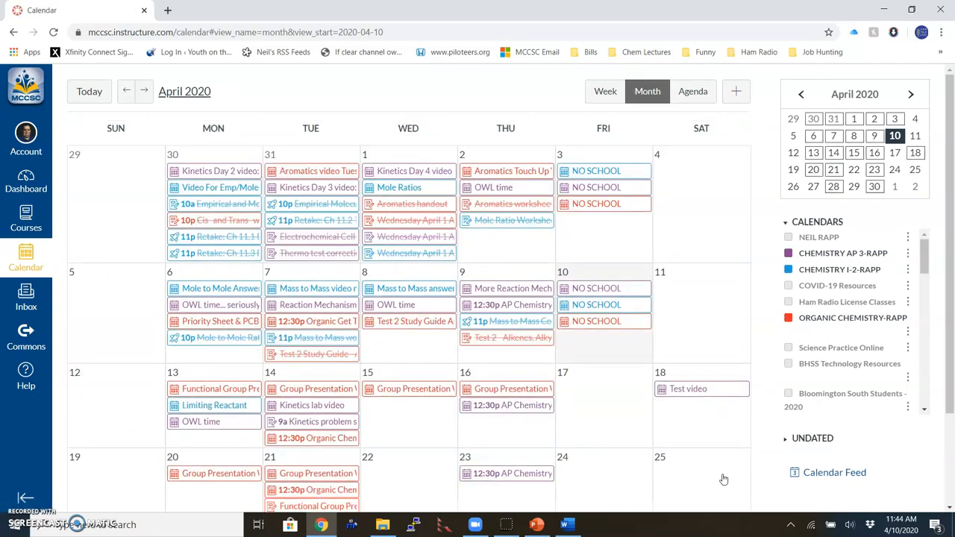
Step: Download the AP Chem Kinetics video via the link in the April 18 Test video event
{"action": "left_click", "coordinate": [694, 394]}
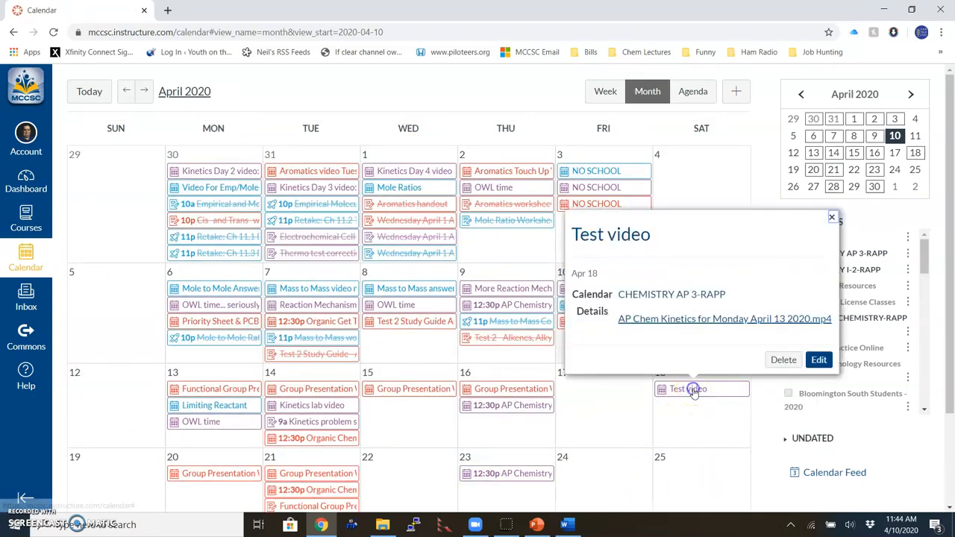
{"action": "left_click", "coordinate": [666, 321]}
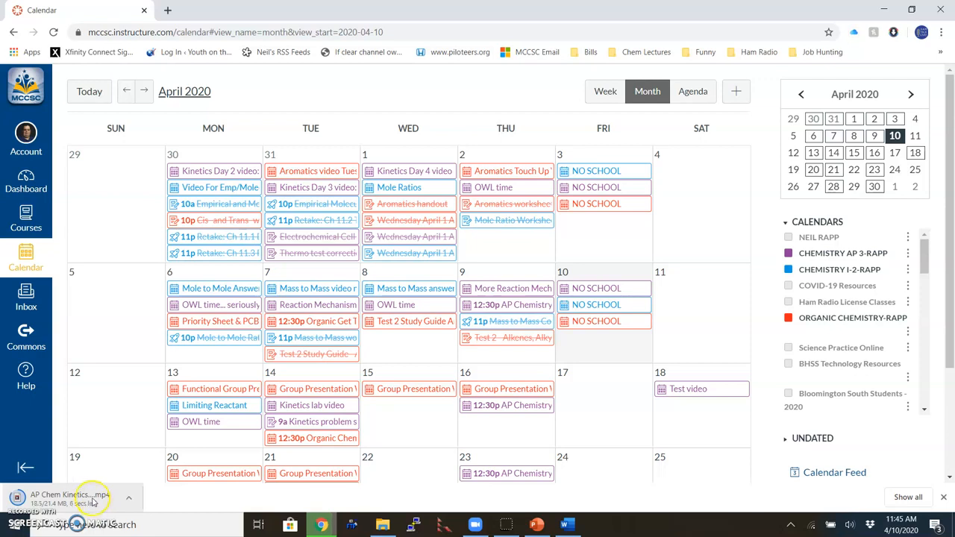
{"action": "left_click", "coordinate": [82, 499]}
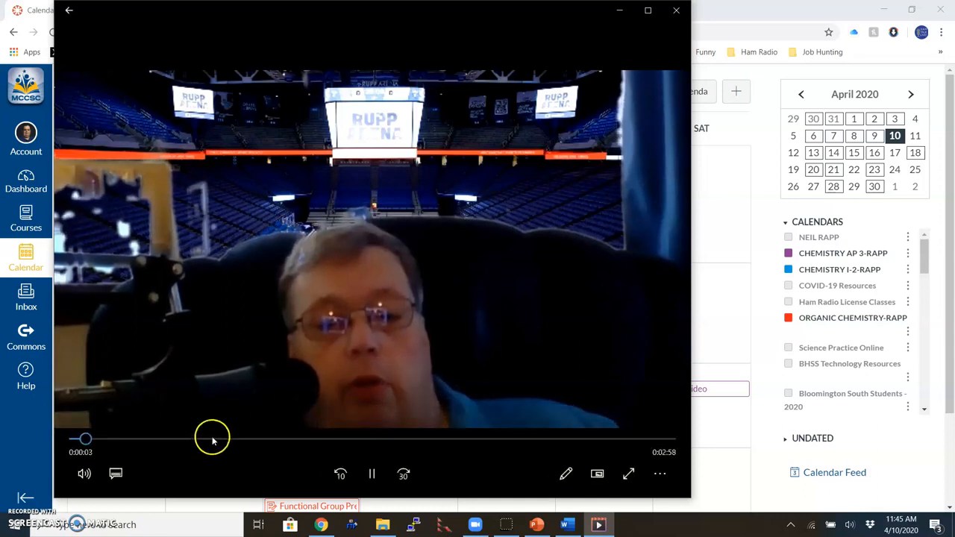
{"action": "left_click", "coordinate": [212, 441]}
{"action": "left_click", "coordinate": [454, 440]}
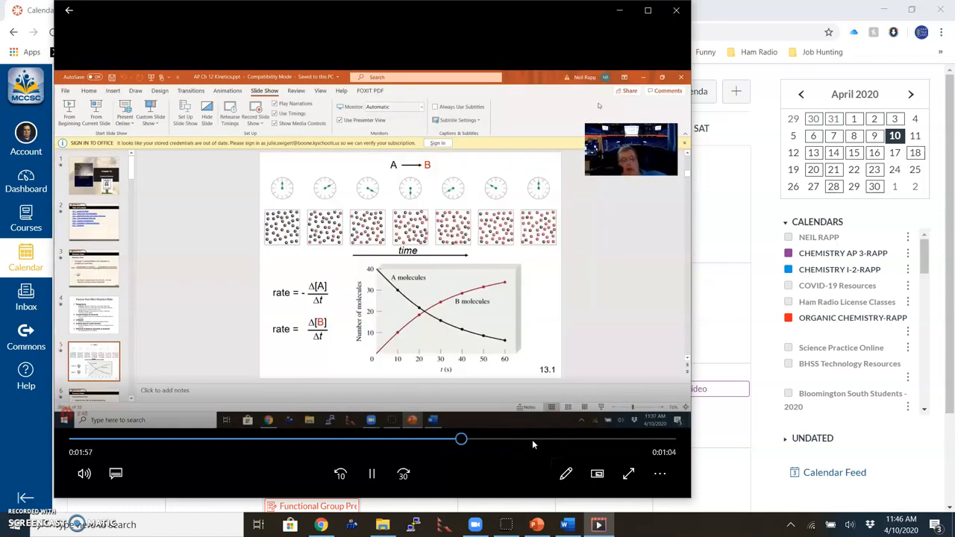
{"action": "left_click", "coordinate": [676, 10]}
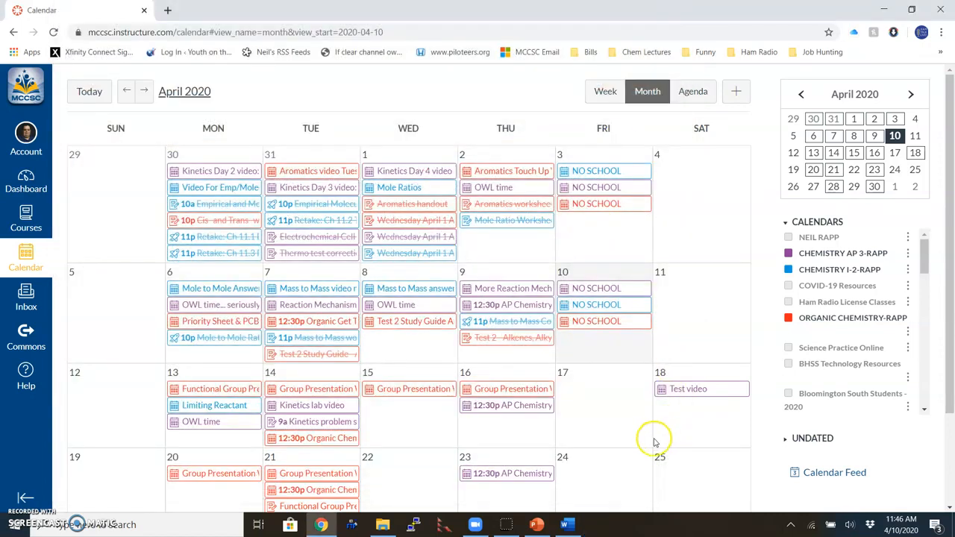
{"action": "left_click", "coordinate": [507, 526]}
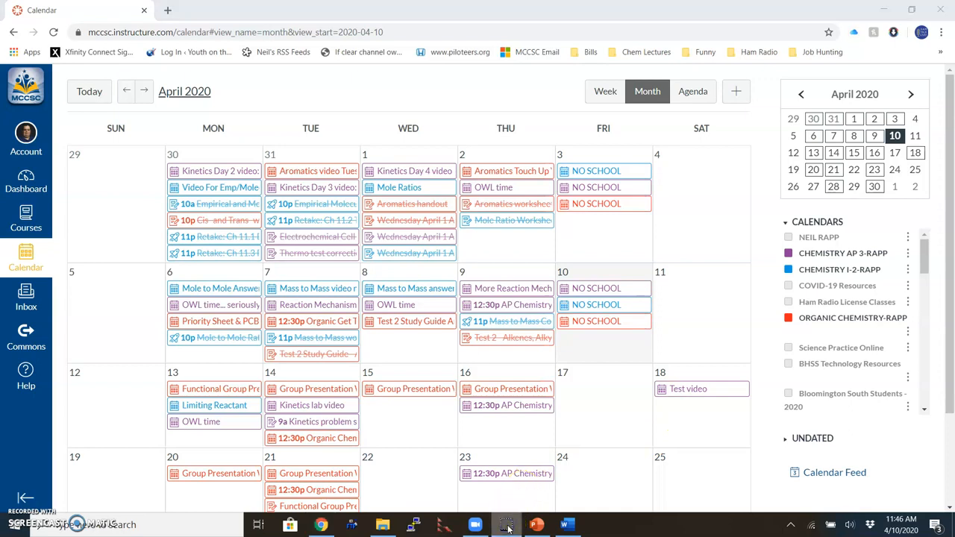
{"action": "left_click", "coordinate": [506, 526]}
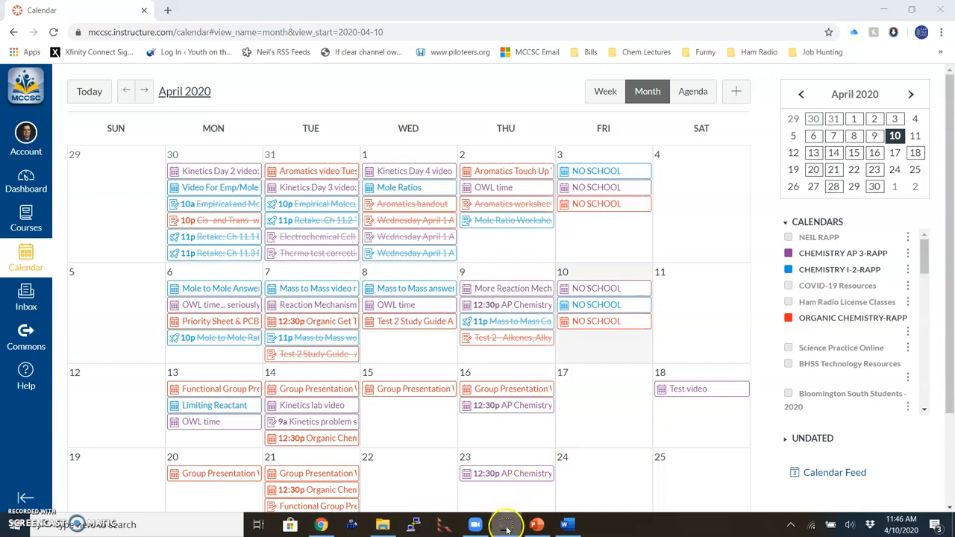